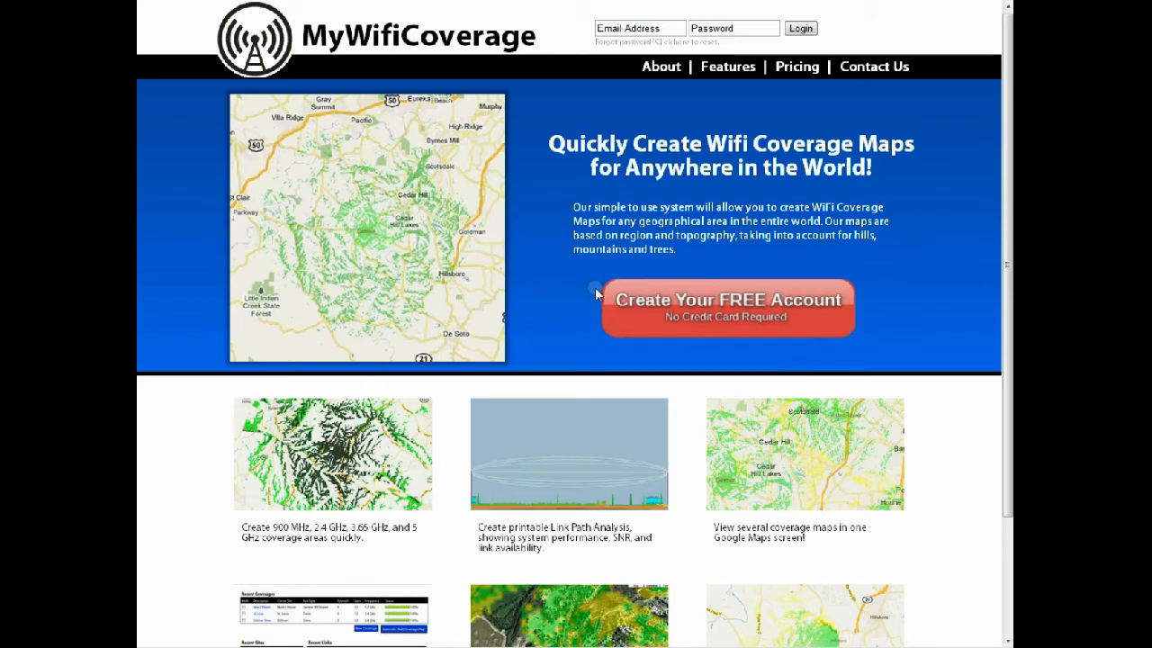
Log in to the account with the e-mail address and the account password
{"action": "left_click", "coordinate": [652, 26]}
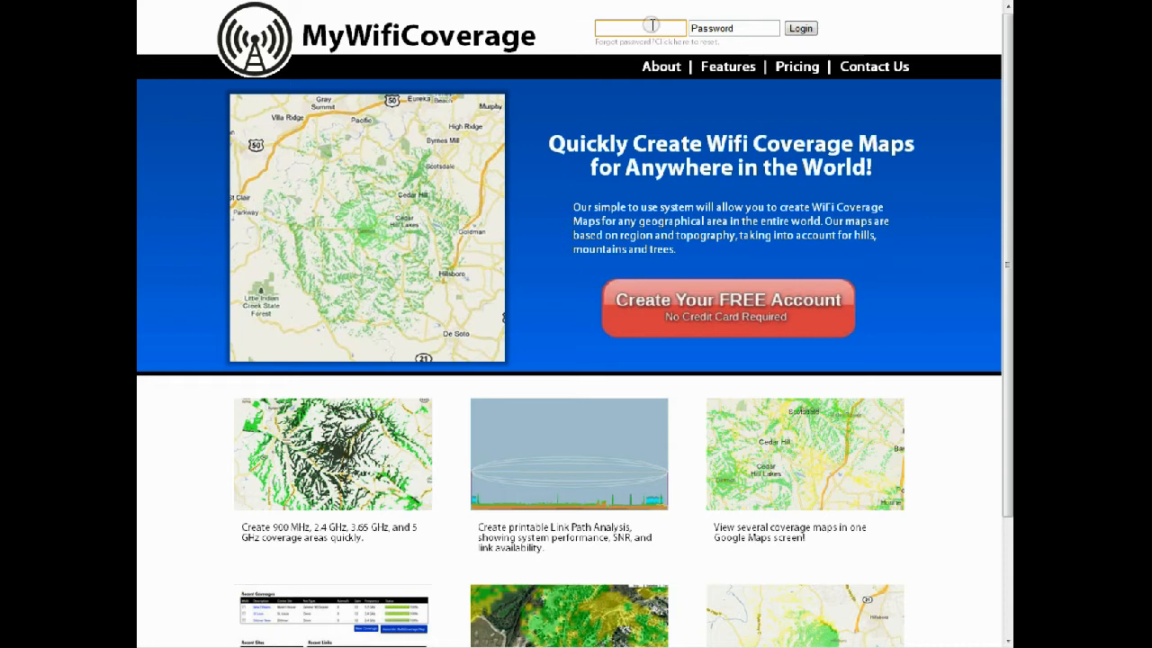
{"action": "type", "text": "test@tester.com"}
{"action": "key", "text": "Tab"}
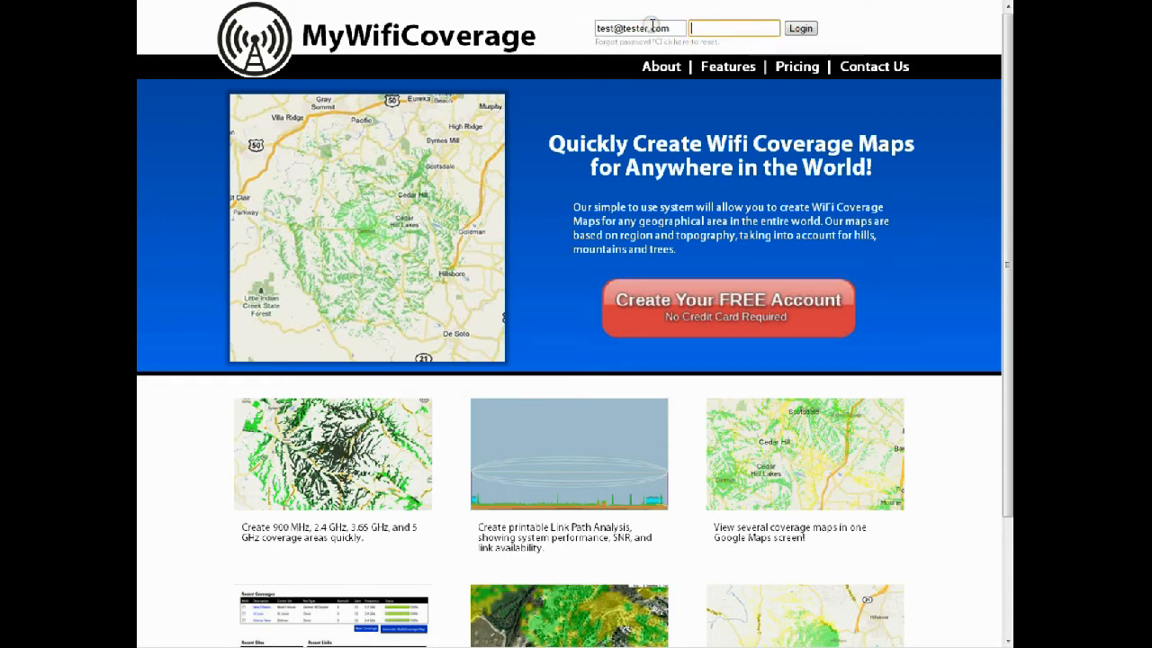
{"action": "type", "text": "test"}
{"action": "key", "text": "Return"}
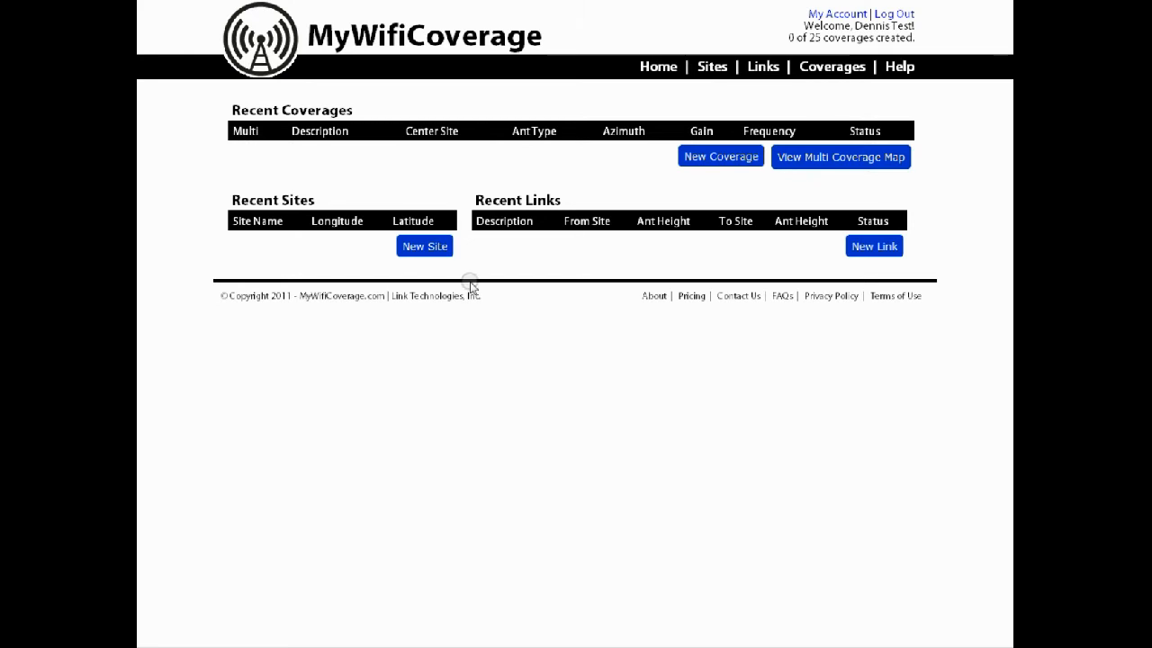
Start a new site and set its latitude to 38.21907 and its longitude to -90.59577
{"action": "left_click", "coordinate": [414, 249]}
{"action": "left_click", "coordinate": [436, 252]}
{"action": "left_click", "coordinate": [381, 158]}
{"action": "mouse_move", "coordinate": [297, 159]}
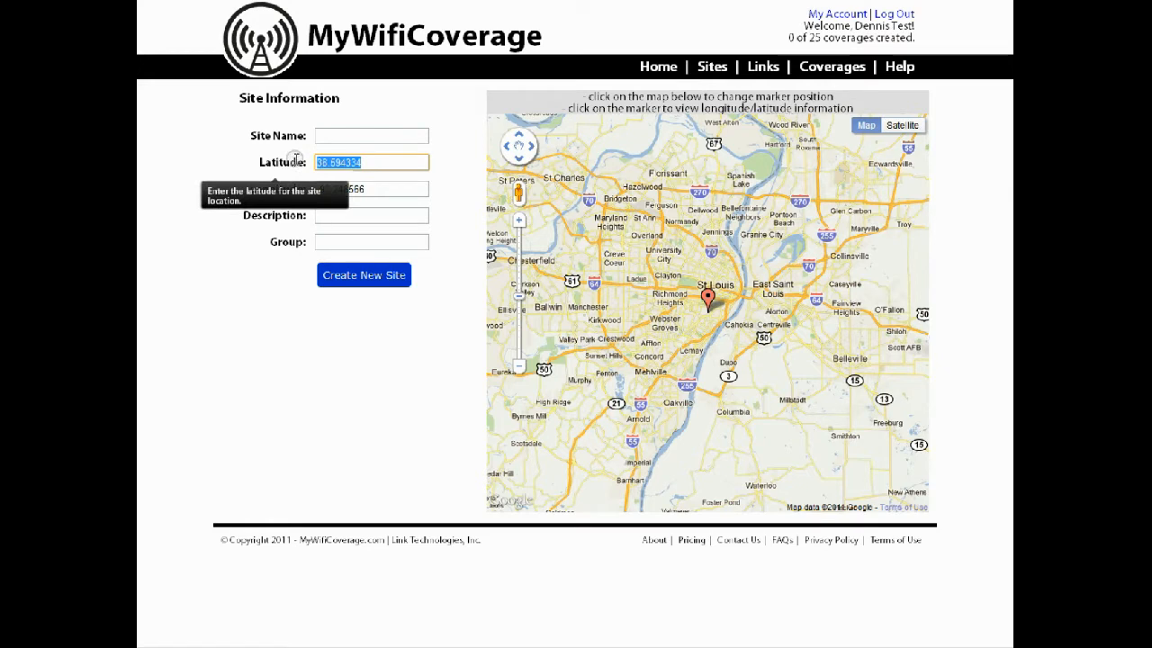
{"action": "type", "text": "38.21907"}
{"action": "key", "text": "Tab"}
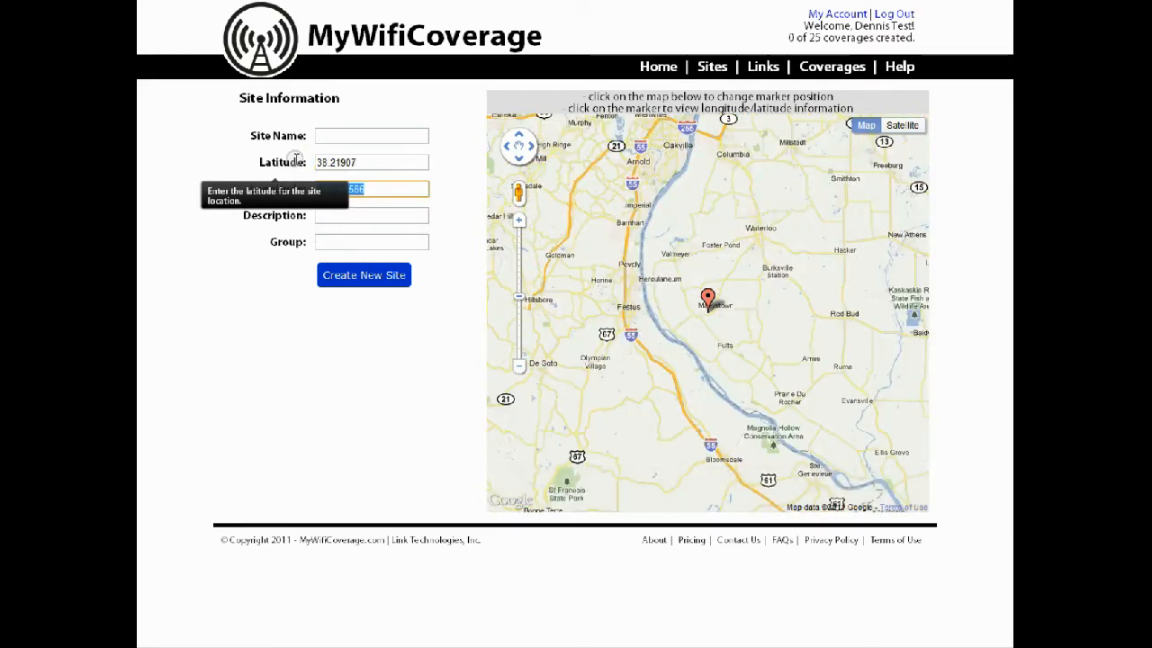
{"action": "type", "text": "-90.59577"}
{"action": "key", "text": "Tab"}
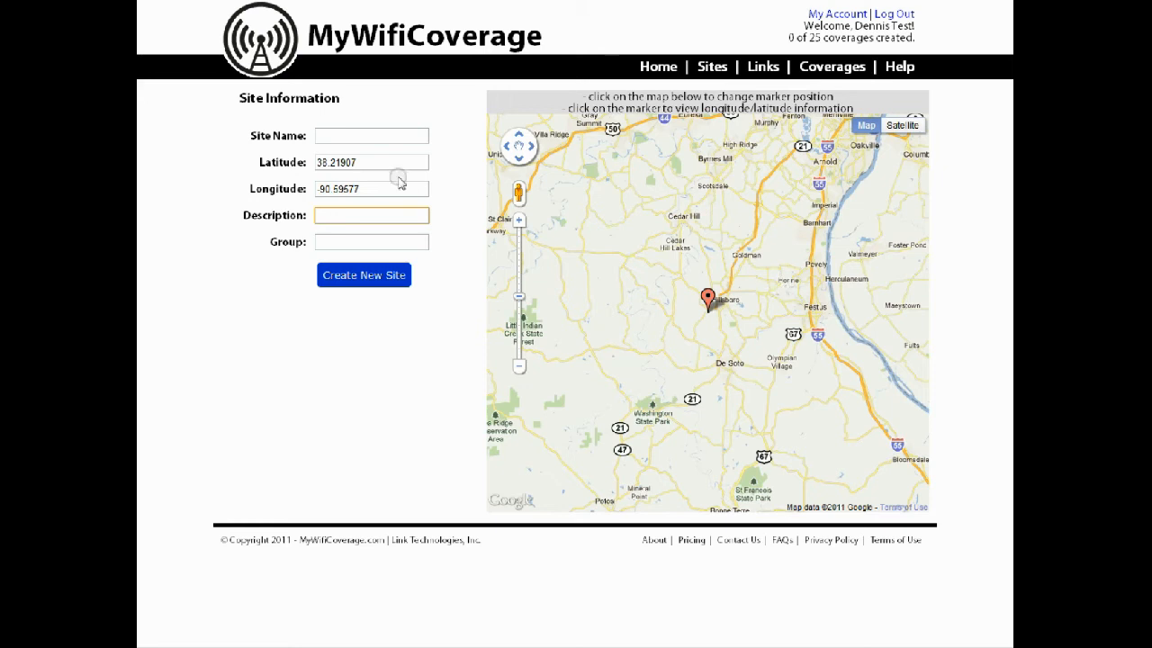
{"action": "mouse_move", "coordinate": [274, 132]}
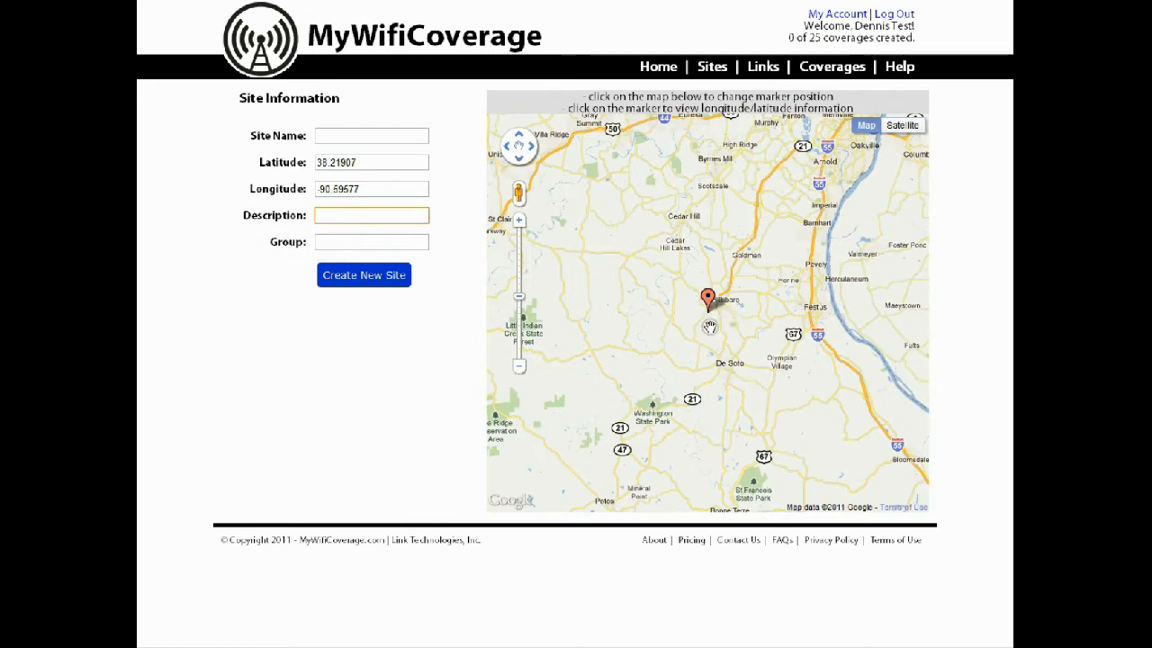
{"action": "left_click", "coordinate": [907, 128]}
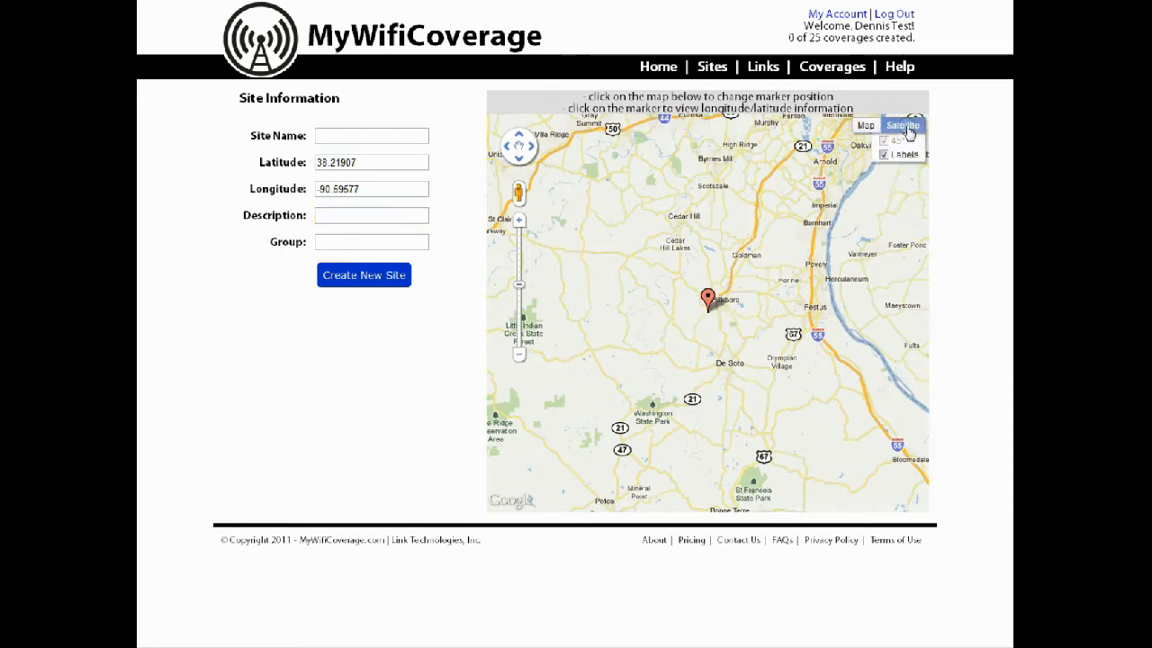
{"action": "scroll", "coordinate": [702, 306], "scroll_direction": "up", "scroll_amount": 3}
{"action": "scroll", "coordinate": [702, 306], "scroll_direction": "up", "scroll_amount": 4}
{"action": "scroll", "coordinate": [691, 267], "scroll_direction": "up", "scroll_amount": 1}
{"action": "left_click_drag", "start_coordinate": [689, 265], "coordinate": [754, 443]}
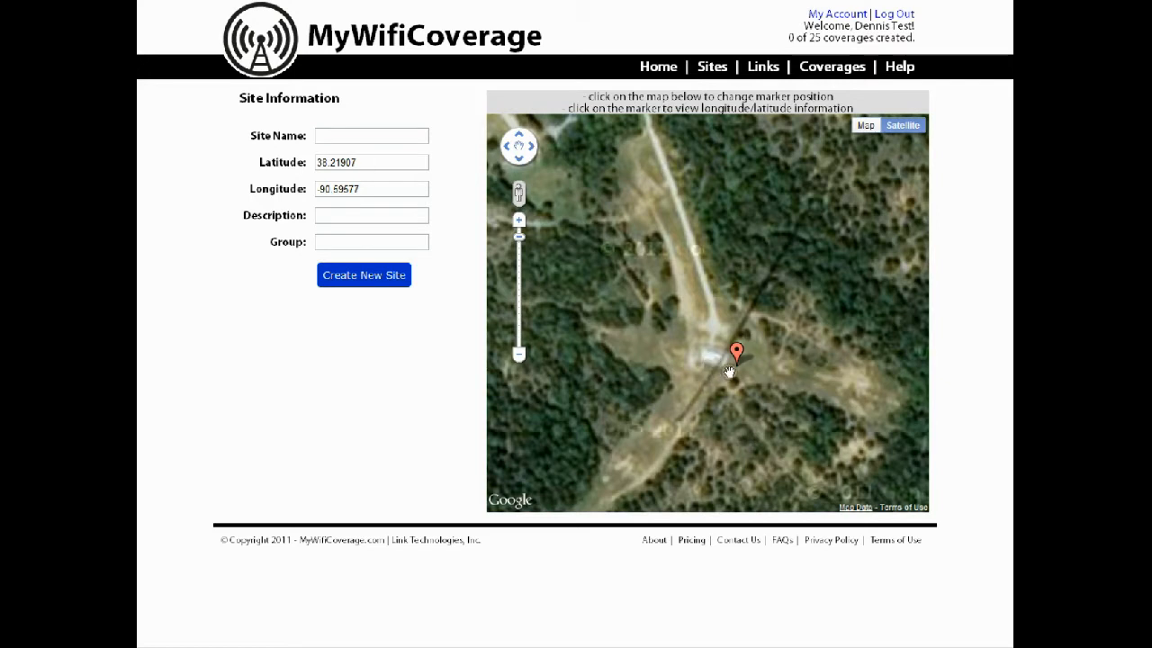
{"action": "double_click", "coordinate": [706, 354]}
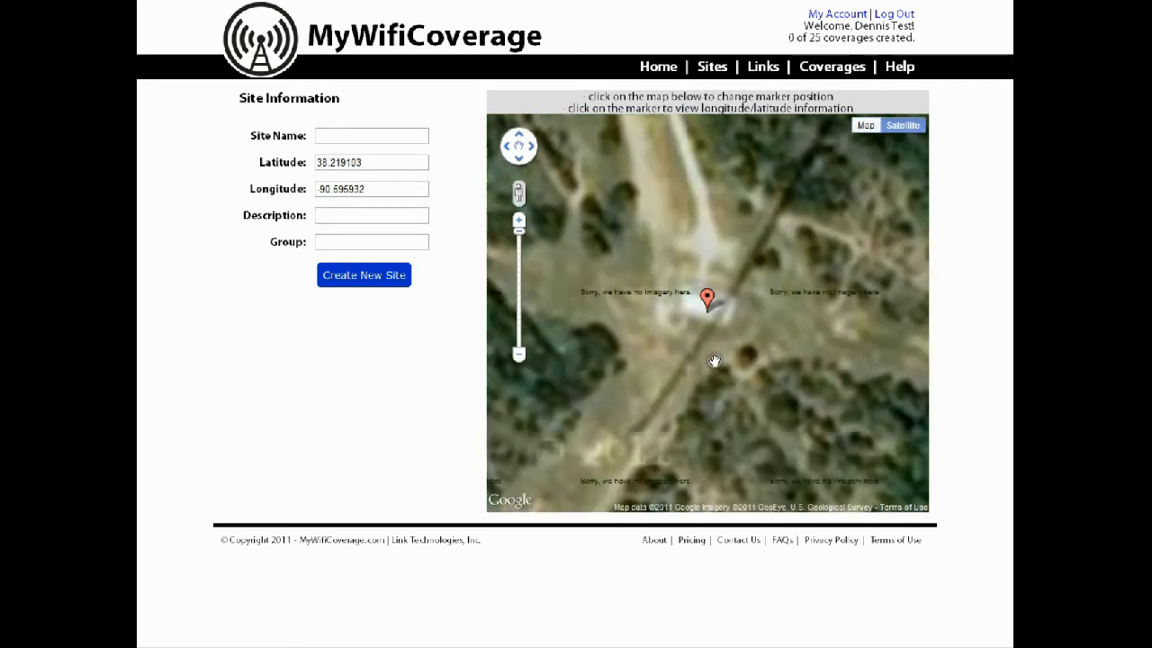
{"action": "scroll", "coordinate": [715, 354], "scroll_direction": "down", "scroll_amount": 1}
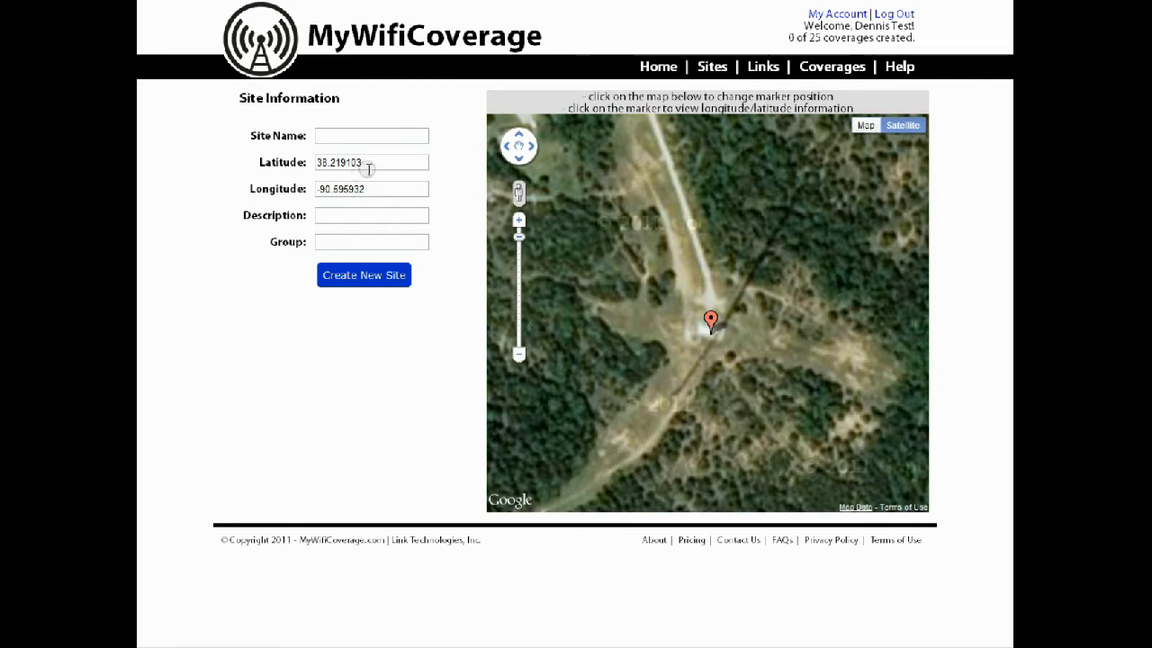
Name the site Tower A and create it
{"action": "left_click", "coordinate": [357, 137]}
{"action": "type", "text": "Tower A"}
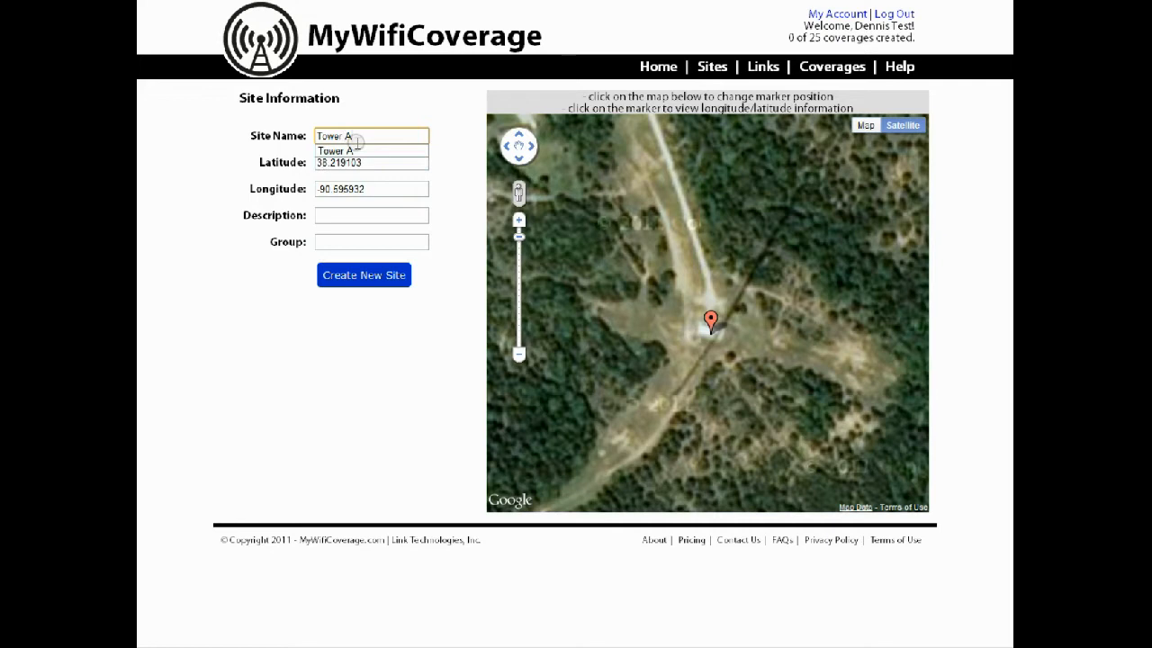
{"action": "left_click", "coordinate": [367, 277]}
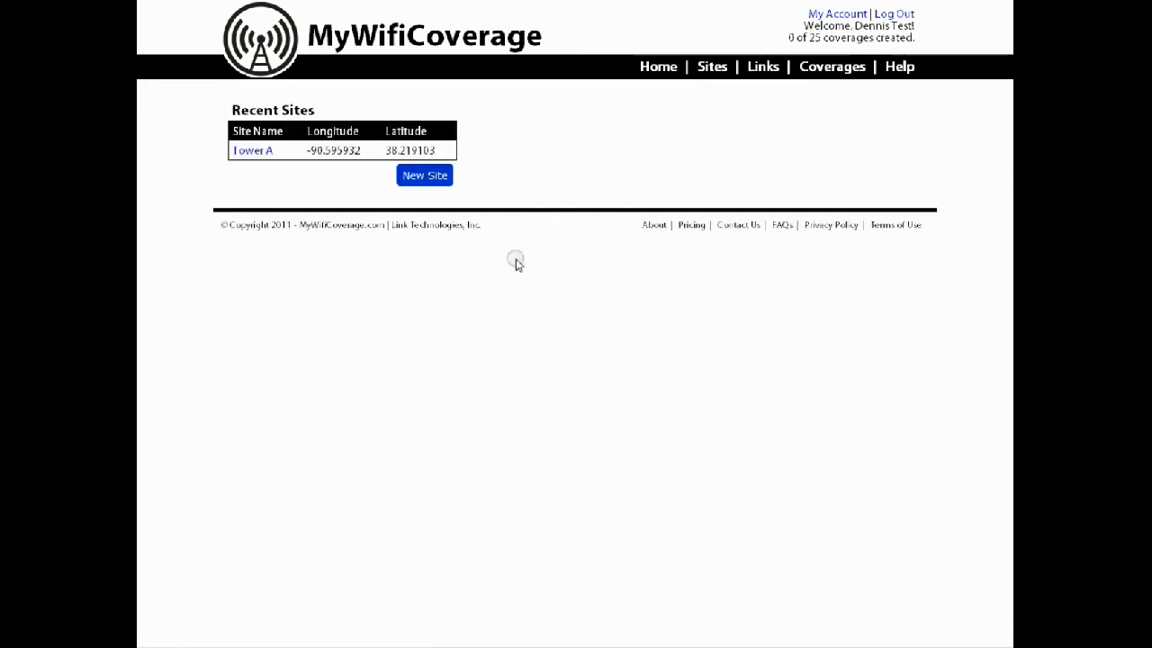
Start a new coverage from the home page and name its map "Tower A- North"
{"action": "left_click", "coordinate": [665, 70]}
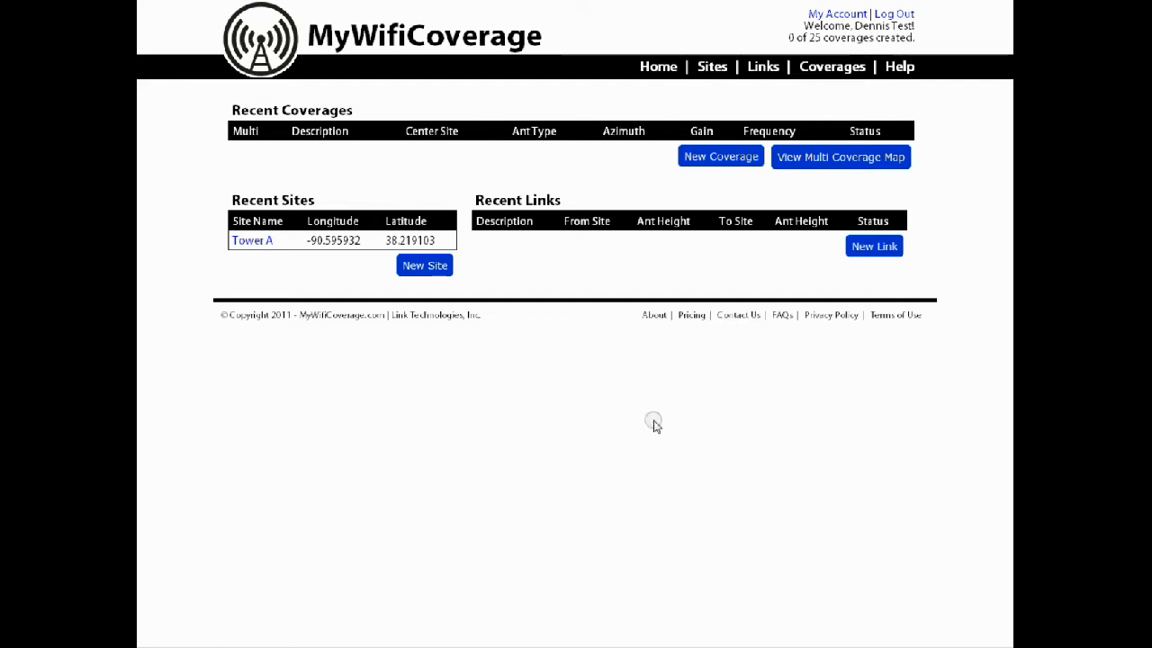
{"action": "left_click", "coordinate": [695, 164]}
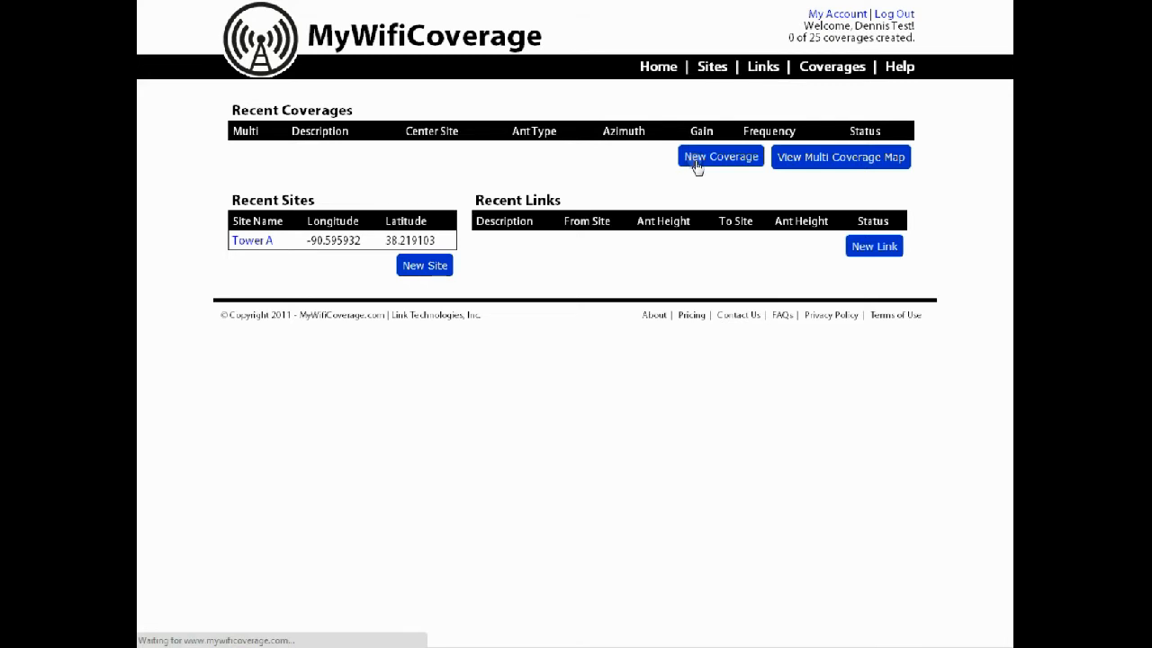
{"action": "left_click", "coordinate": [438, 170]}
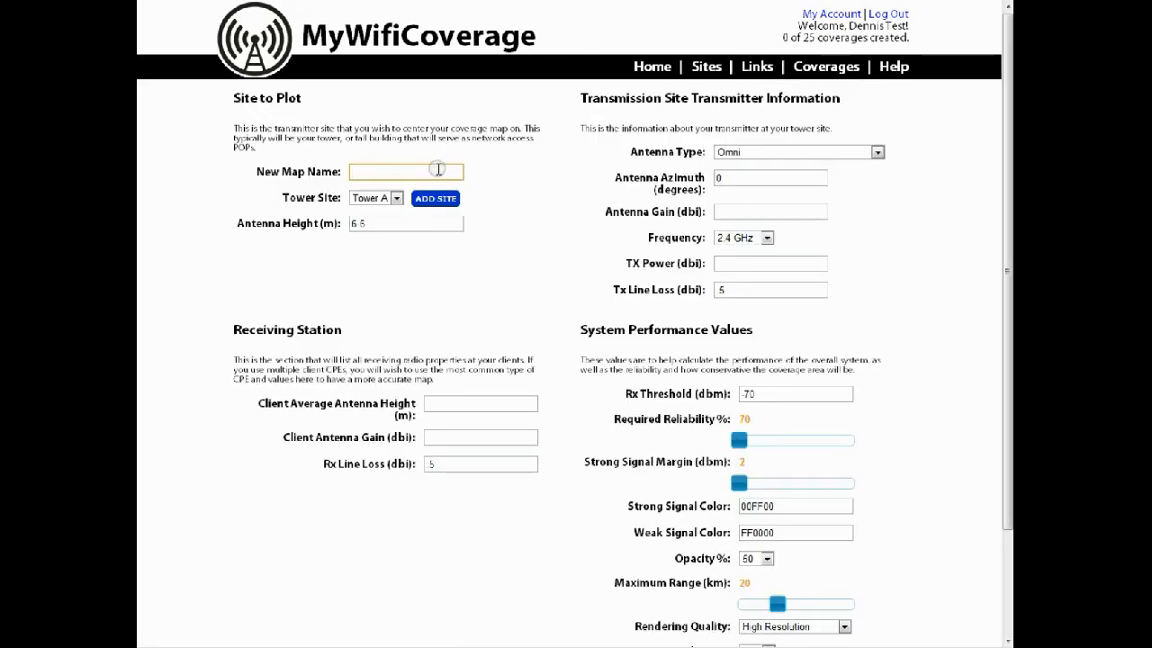
{"action": "type", "text": "Tower A- North"}
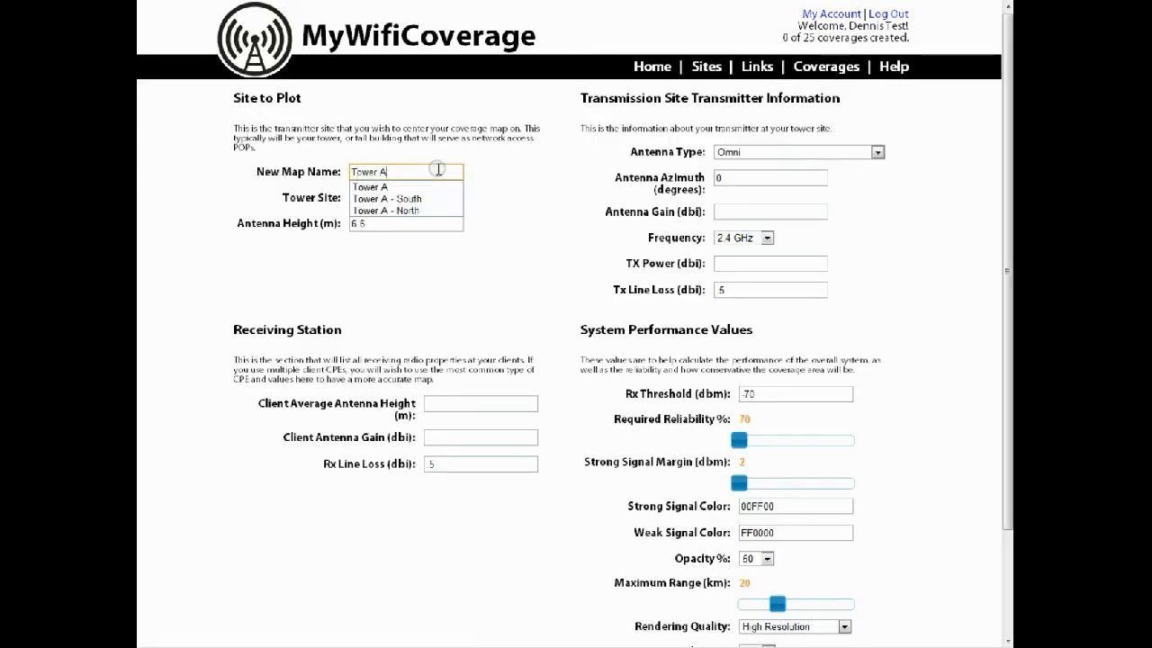
{"action": "left_click", "coordinate": [473, 158]}
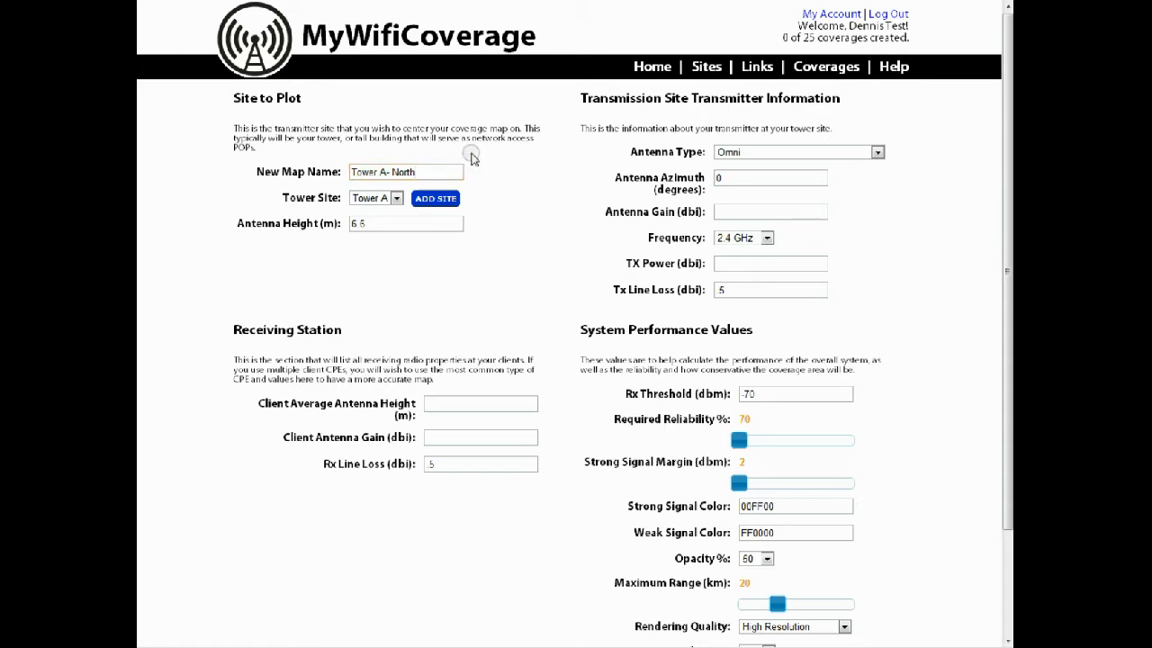
Set the transmitter's antenna type to Generic 90 Degree and the tower antenna height to 133 m
{"action": "left_click", "coordinate": [876, 152]}
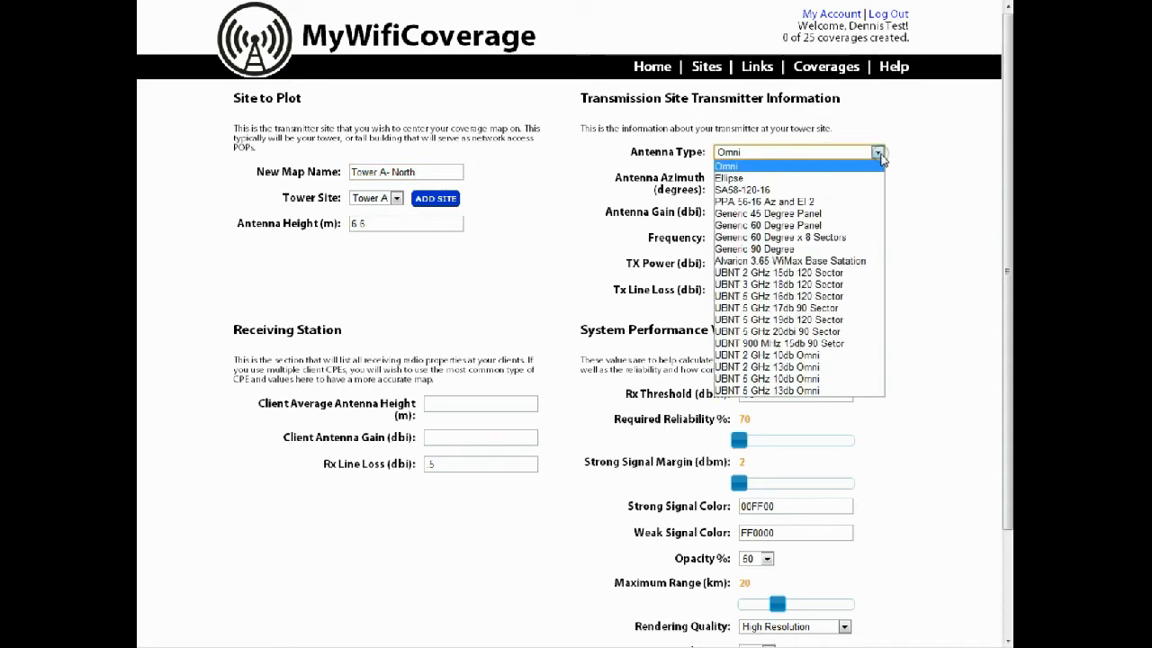
{"action": "left_click", "coordinate": [868, 249]}
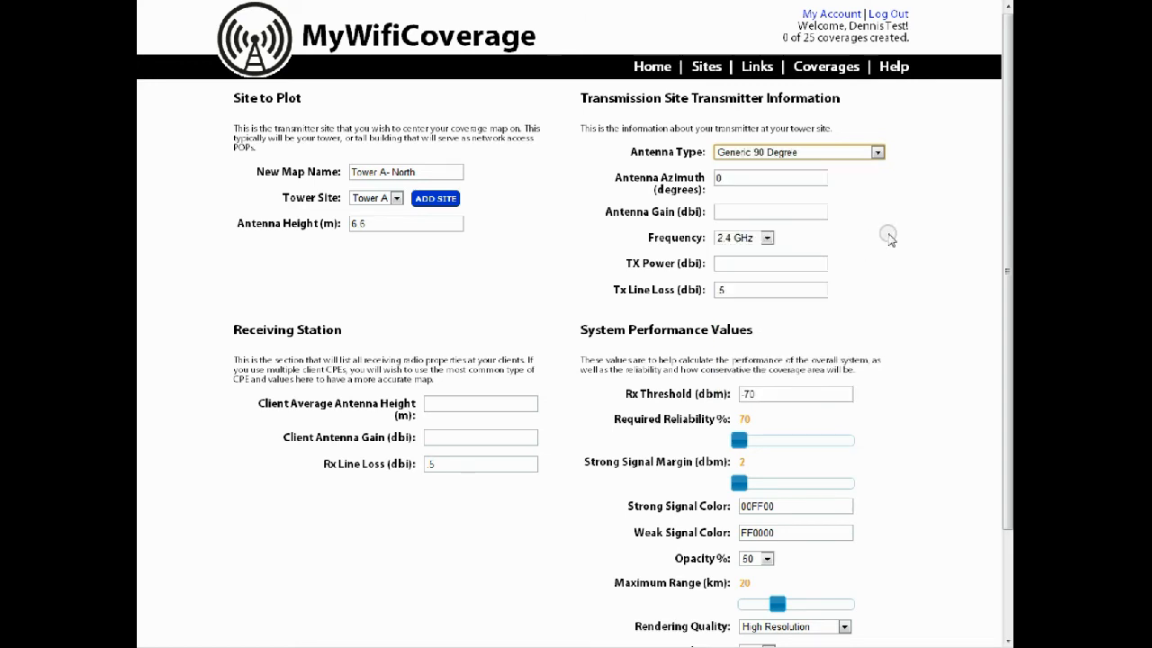
{"action": "left_click_drag", "start_coordinate": [403, 222], "coordinate": [285, 216]}
{"action": "type", "text": "133"}
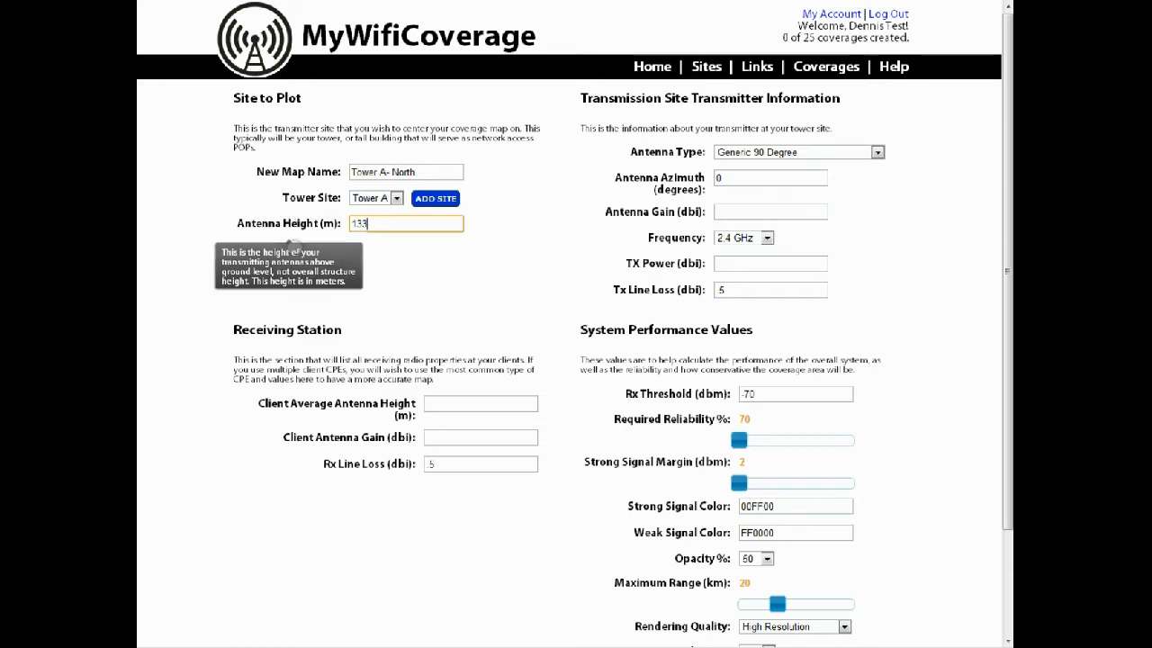
{"action": "left_click", "coordinate": [396, 290]}
Set the transmitter's antenna gain to 18 dBi, TX power to 28 and Tx line loss to 1
{"action": "left_click", "coordinate": [758, 177]}
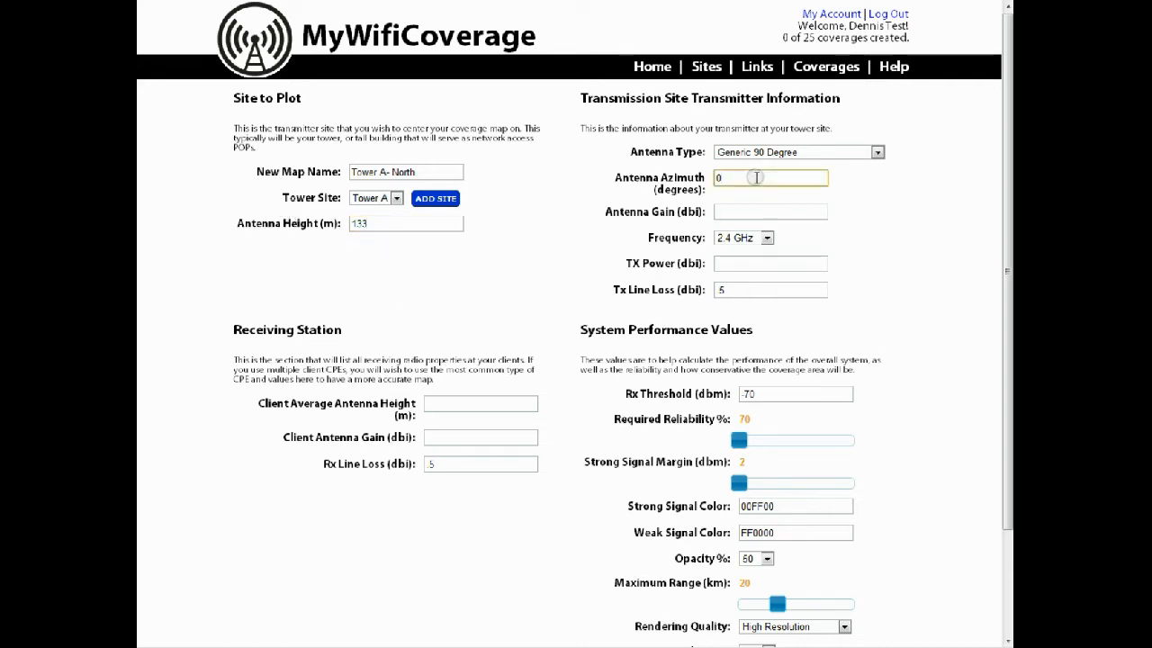
{"action": "left_click", "coordinate": [752, 211]}
{"action": "type", "text": "18"}
{"action": "key", "text": "Tab"}
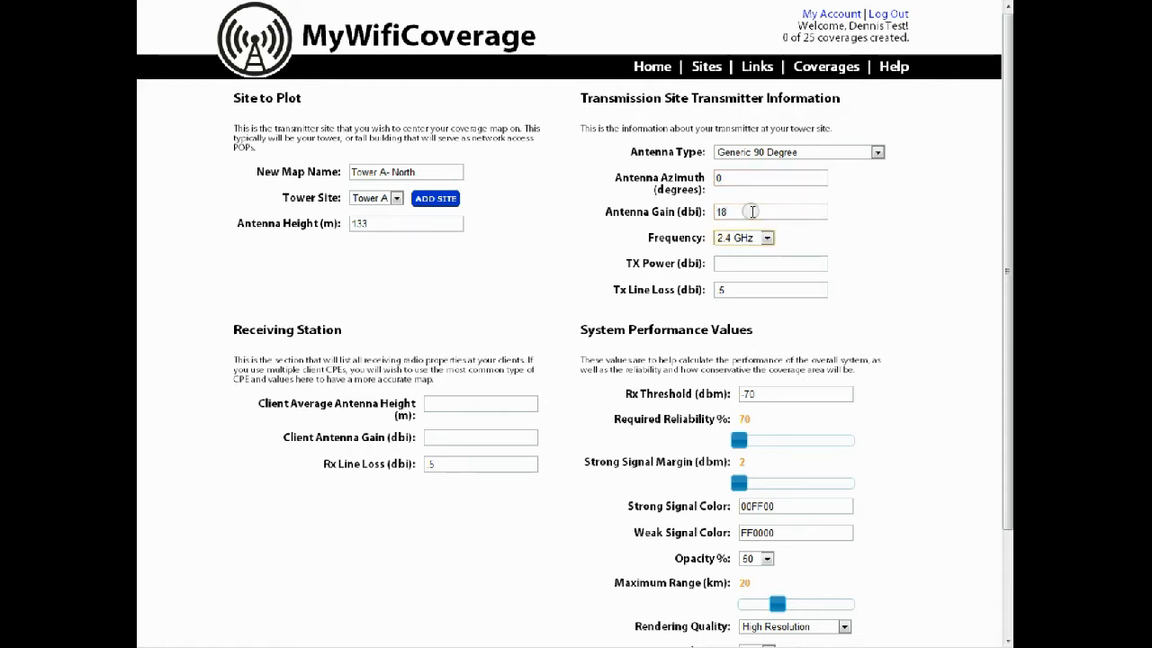
{"action": "key", "text": "Tab"}
{"action": "type", "text": "28"}
{"action": "key", "text": "Tab"}
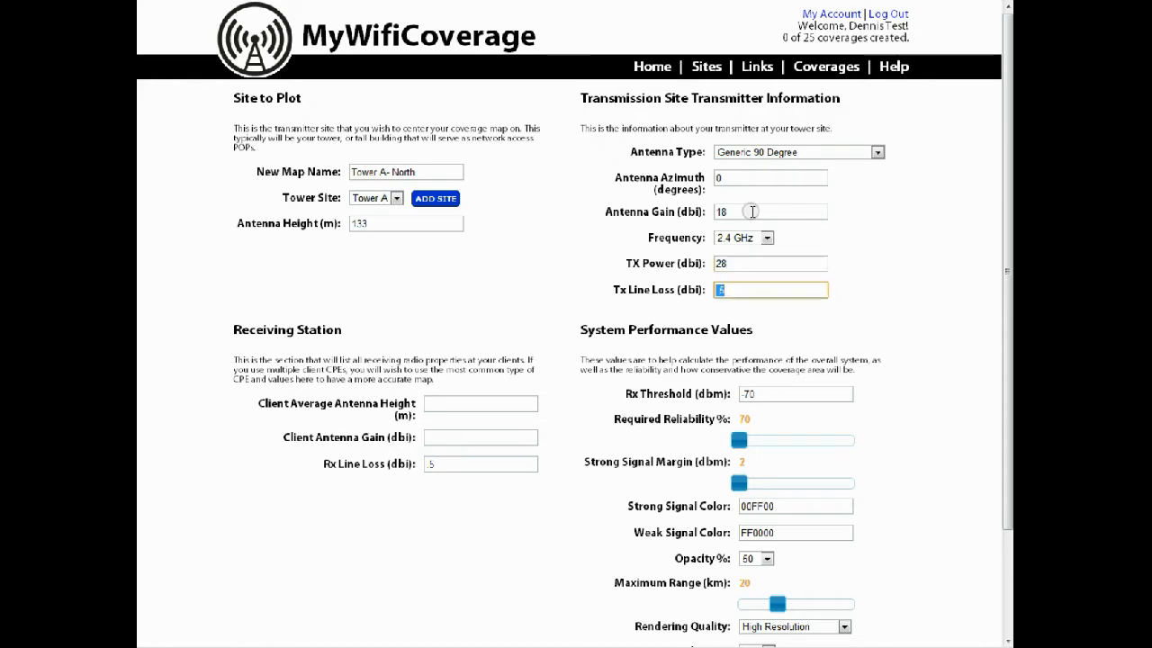
{"action": "type", "text": "1"}
{"action": "key", "text": "Tab"}
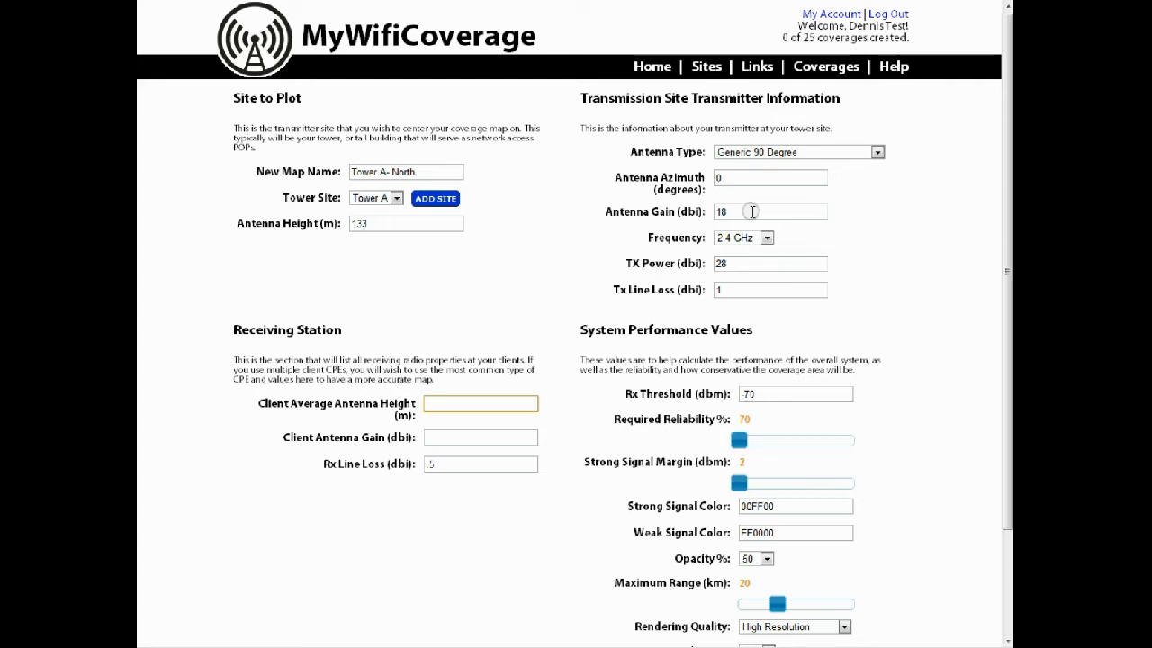
Set the receiving station's client average antenna height to 6 m and client antenna gain to 19 dBi
{"action": "left_click", "coordinate": [484, 399]}
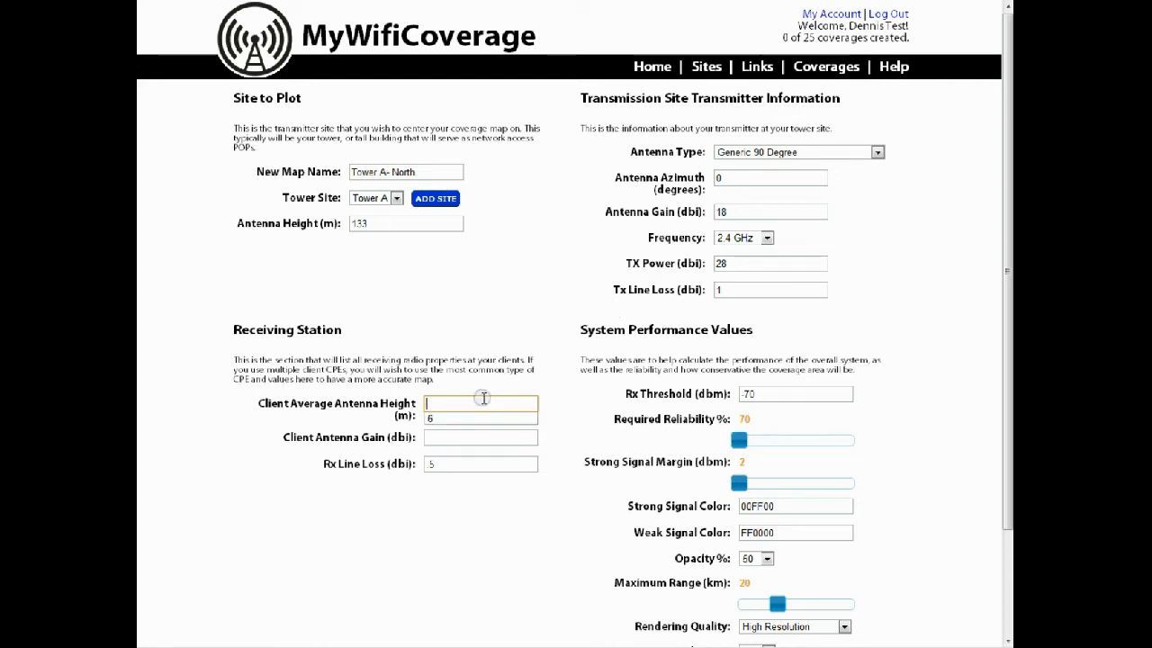
{"action": "type", "text": "6"}
{"action": "key", "text": "Tab"}
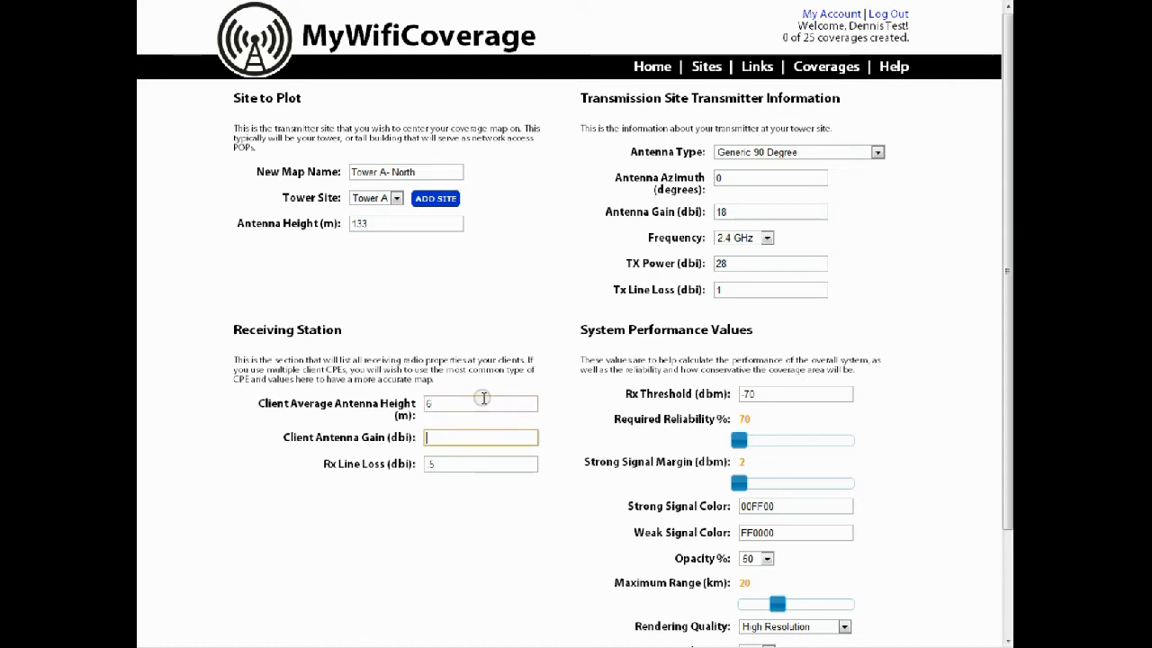
{"action": "type", "text": "19"}
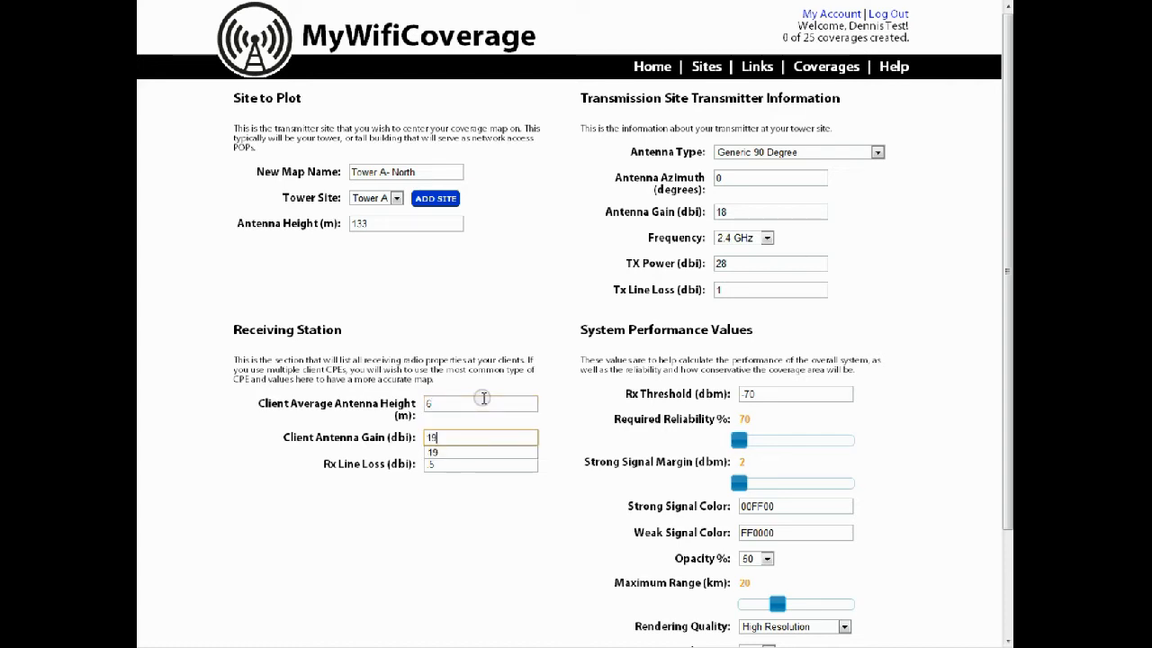
{"action": "key", "text": "Tab"}
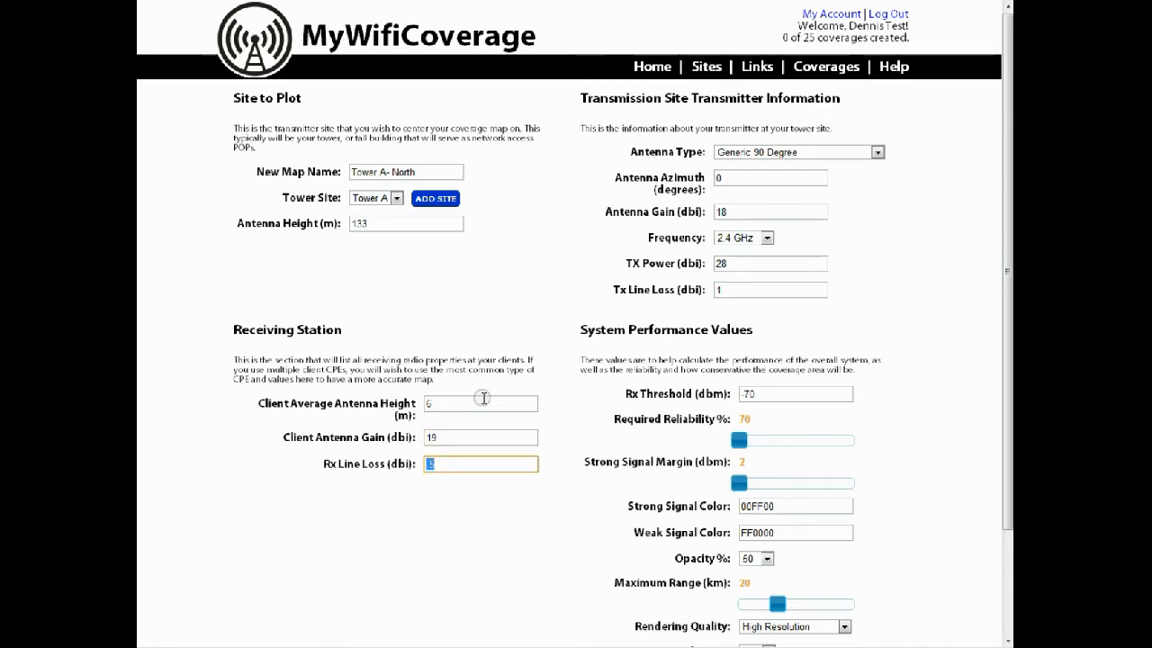
{"action": "left_click", "coordinate": [438, 502]}
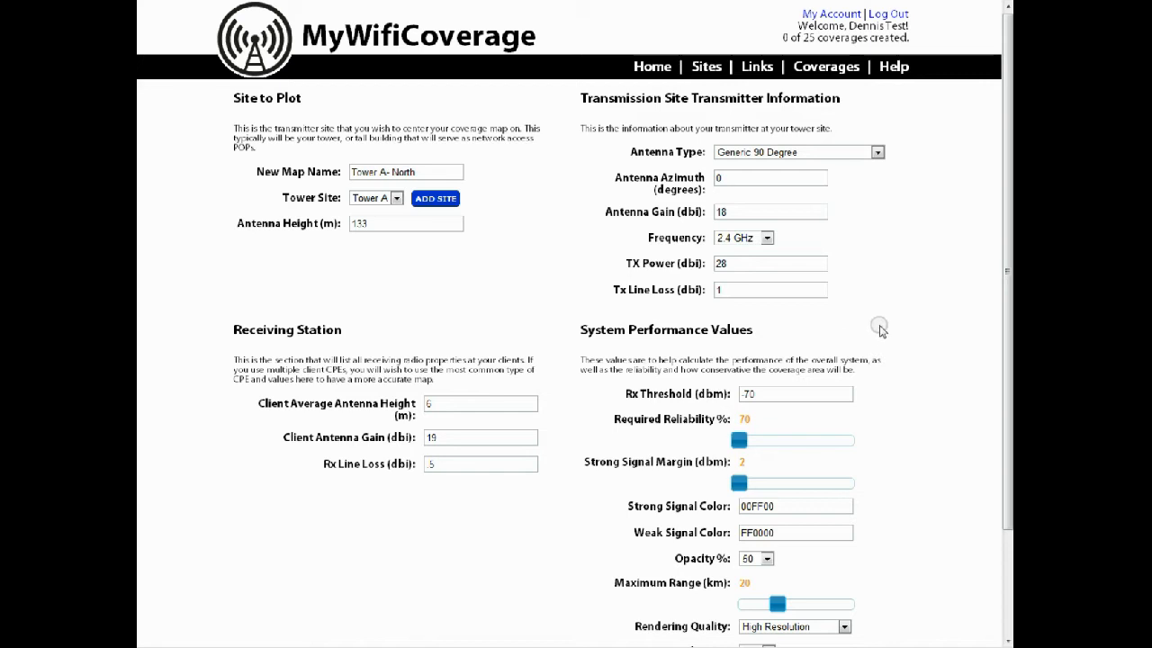
Set the Rx threshold in the system performance values to -65 dBm
{"action": "scroll", "coordinate": [882, 328], "scroll_direction": "down", "scroll_amount": 3}
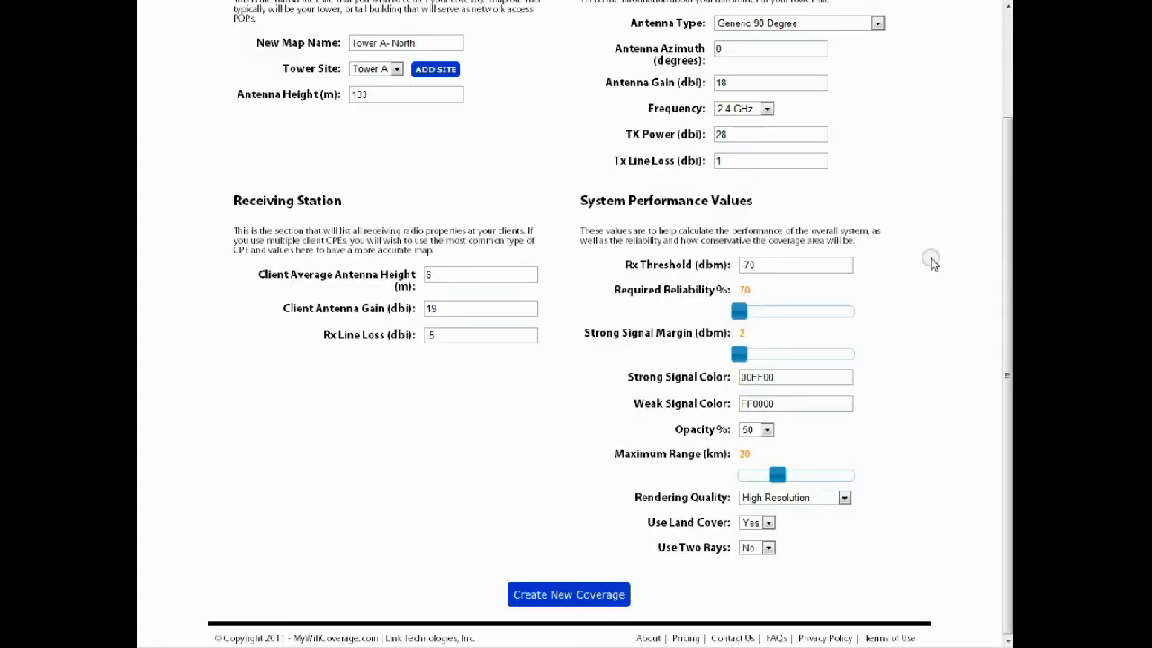
{"action": "mouse_move", "coordinate": [655, 262]}
{"action": "mouse_move", "coordinate": [664, 130]}
{"action": "left_click_drag", "start_coordinate": [767, 264], "coordinate": [708, 261]}
{"action": "mouse_move", "coordinate": [708, 261]}
{"action": "type", "text": "-65"}
{"action": "left_click", "coordinate": [767, 250]}
Set the required reliability to 80% and the strong signal margin to 10 dBm
{"action": "left_click_drag", "start_coordinate": [740, 312], "coordinate": [784, 317]}
{"action": "left_click", "coordinate": [872, 320]}
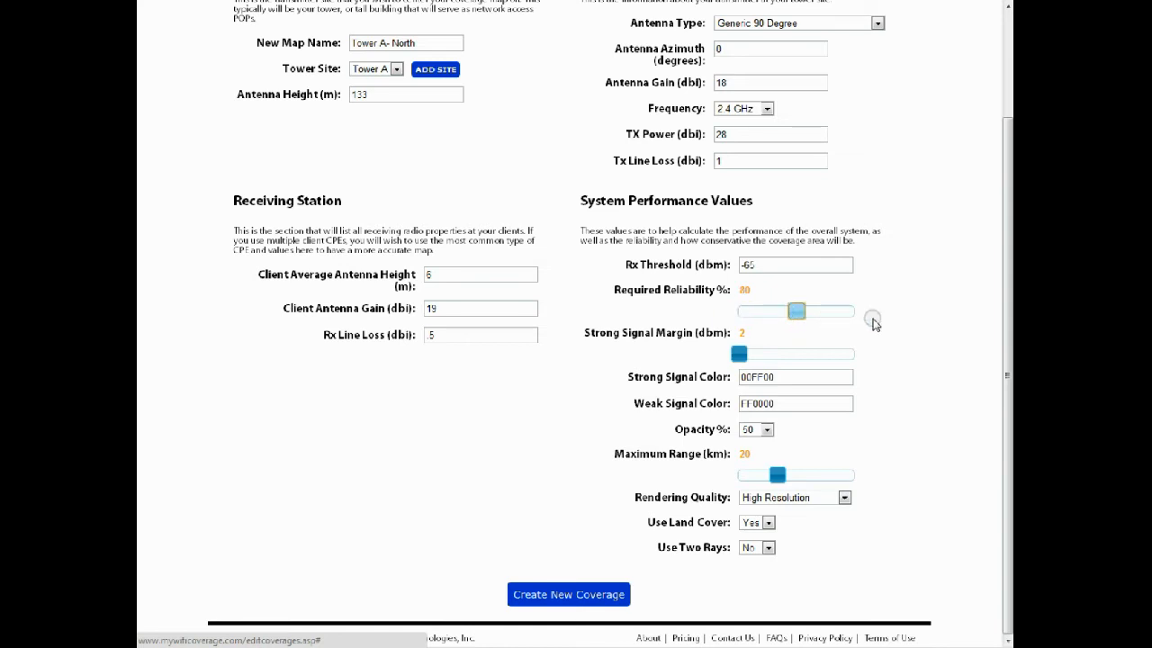
{"action": "left_click_drag", "start_coordinate": [739, 354], "coordinate": [812, 357]}
{"action": "left_click", "coordinate": [885, 334]}
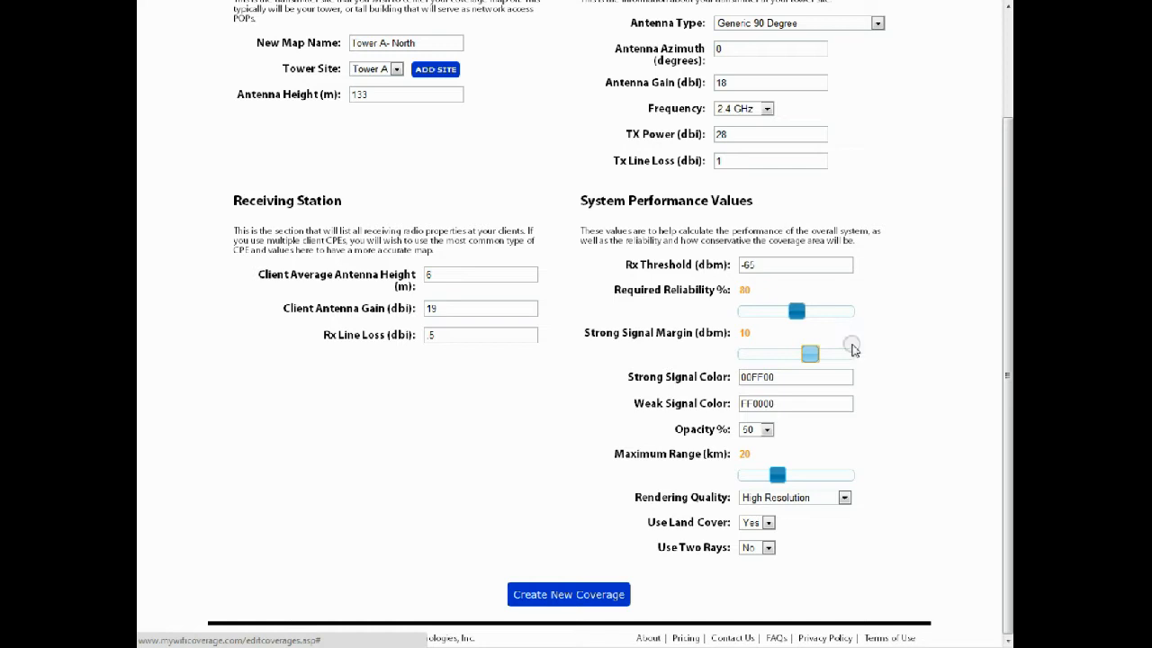
Review the remaining system performance settings, generate the Tower A- North coverage map and dismiss the rendering notice
{"action": "mouse_move", "coordinate": [683, 378]}
{"action": "mouse_move", "coordinate": [644, 405]}
{"action": "mouse_move", "coordinate": [698, 430]}
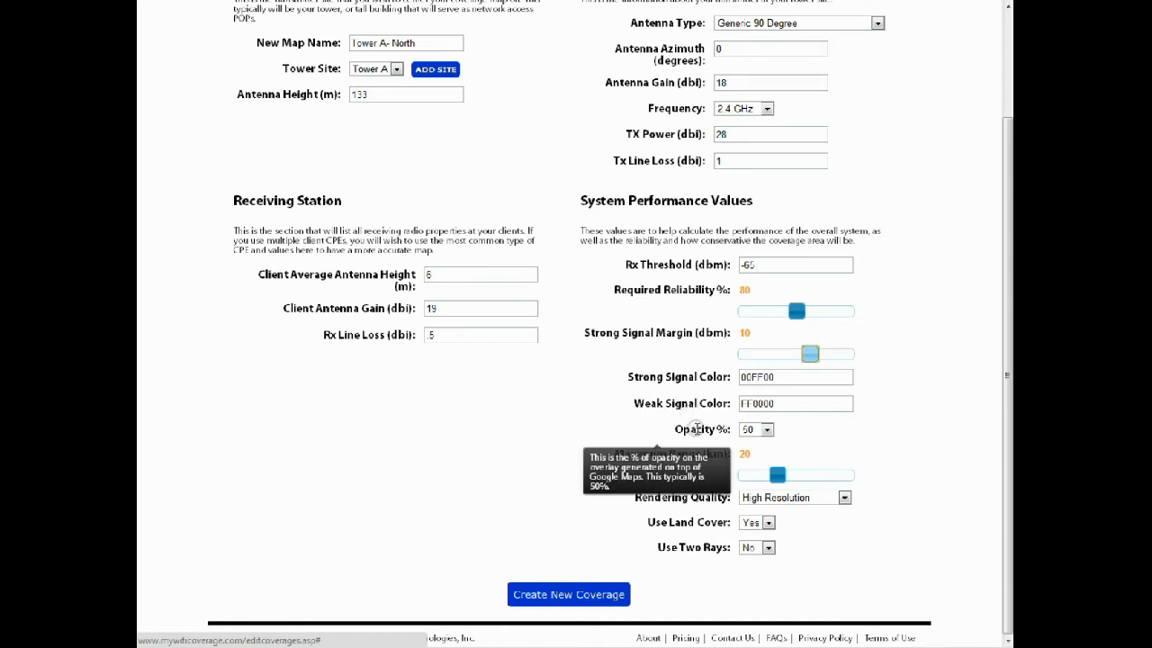
{"action": "mouse_move", "coordinate": [700, 459]}
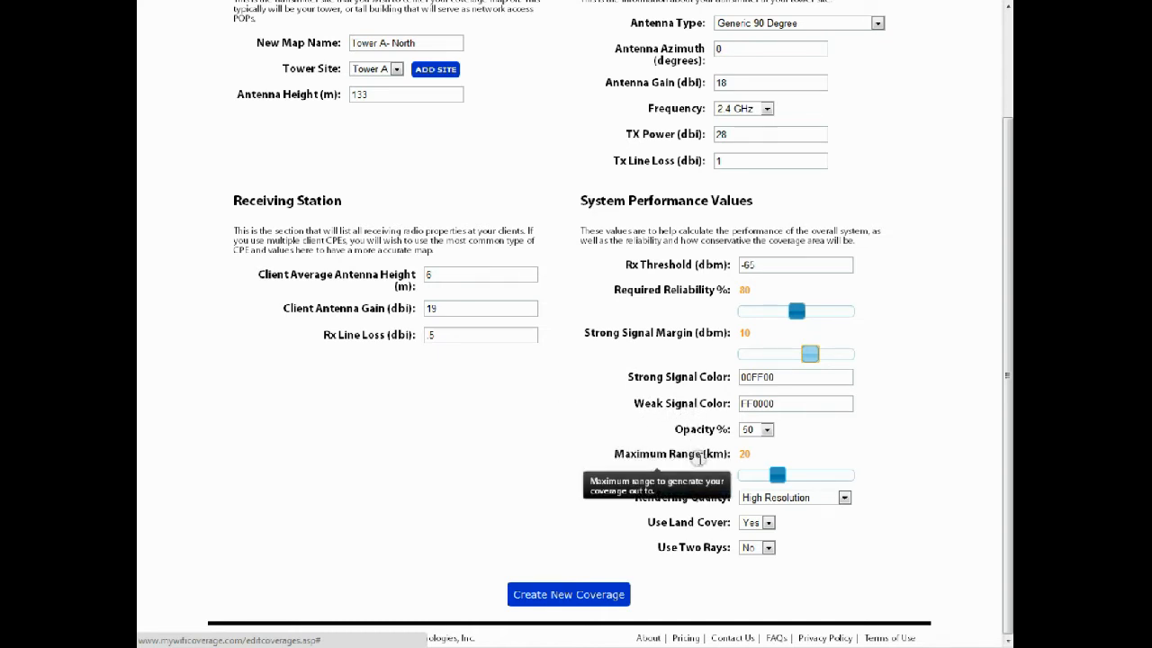
{"action": "mouse_move", "coordinate": [702, 552]}
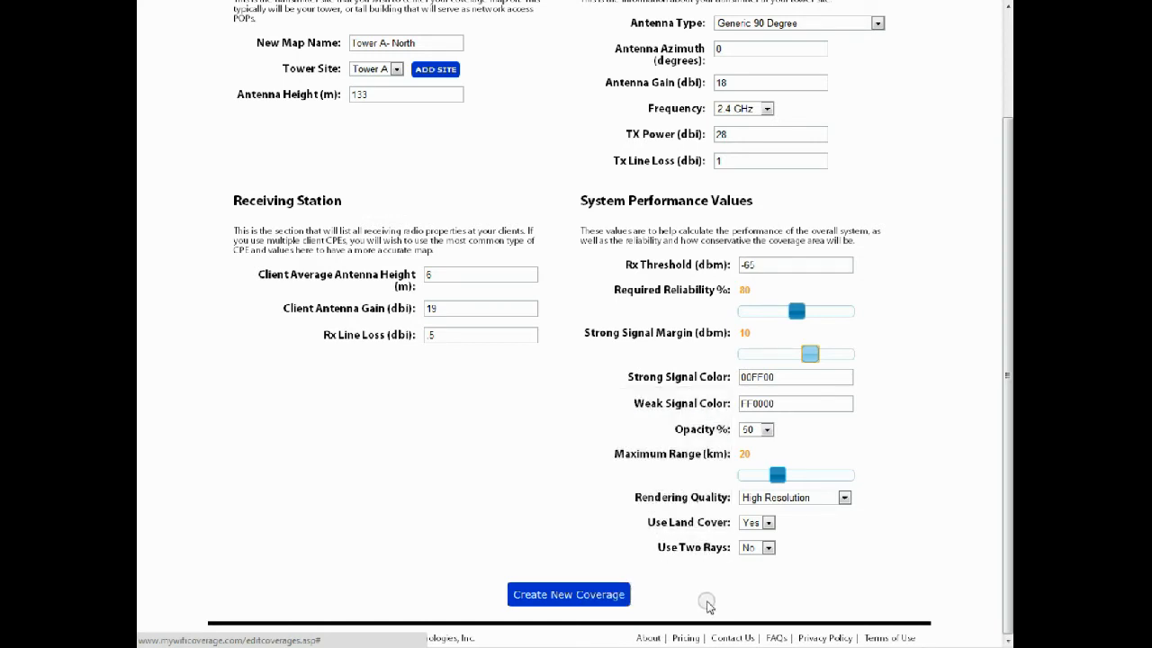
{"action": "left_click", "coordinate": [613, 596]}
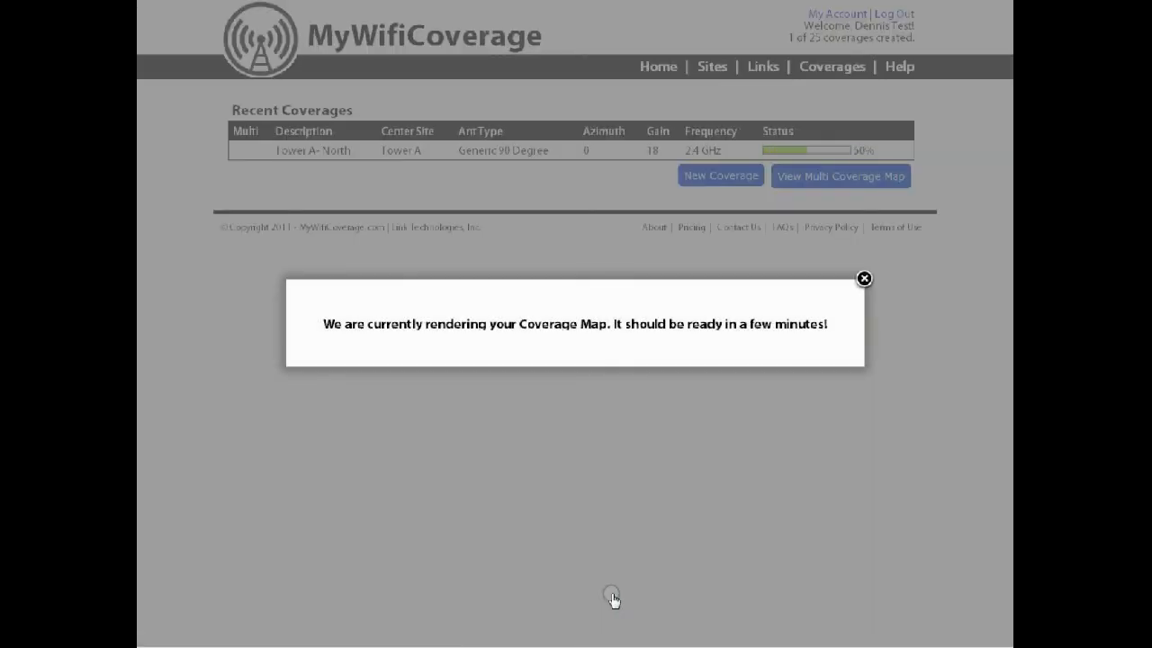
{"action": "left_click", "coordinate": [864, 280]}
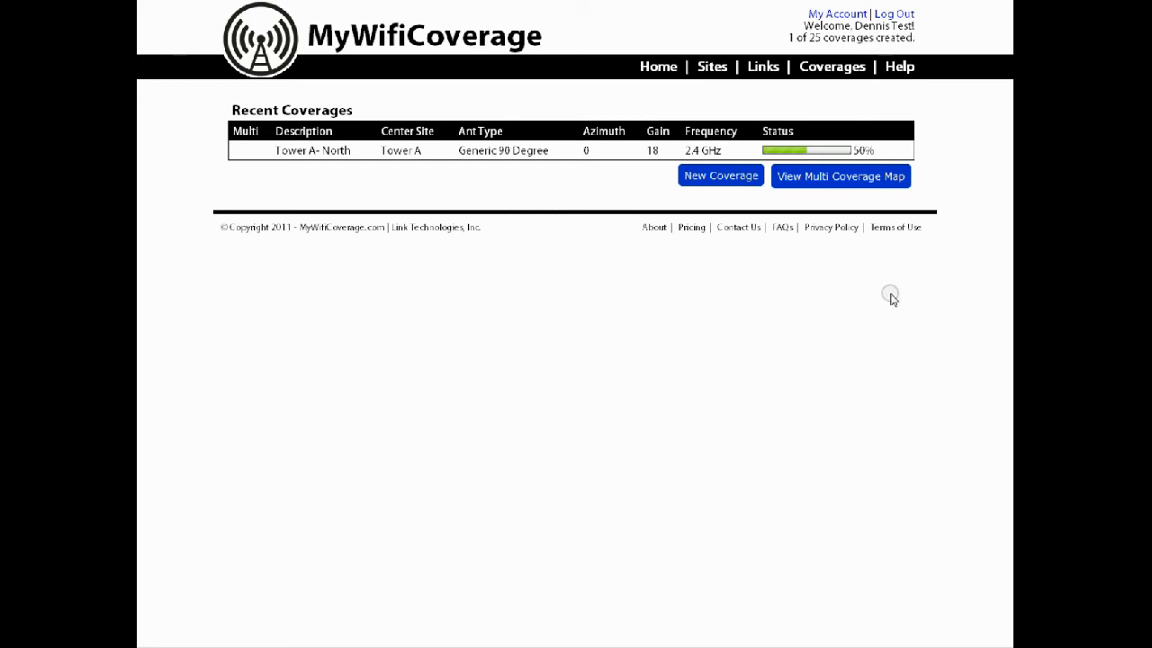
Return to the home page, open the finished Tower A- North coverage map and inspect its coverage area over satellite imagery
{"action": "left_click", "coordinate": [411, 50]}
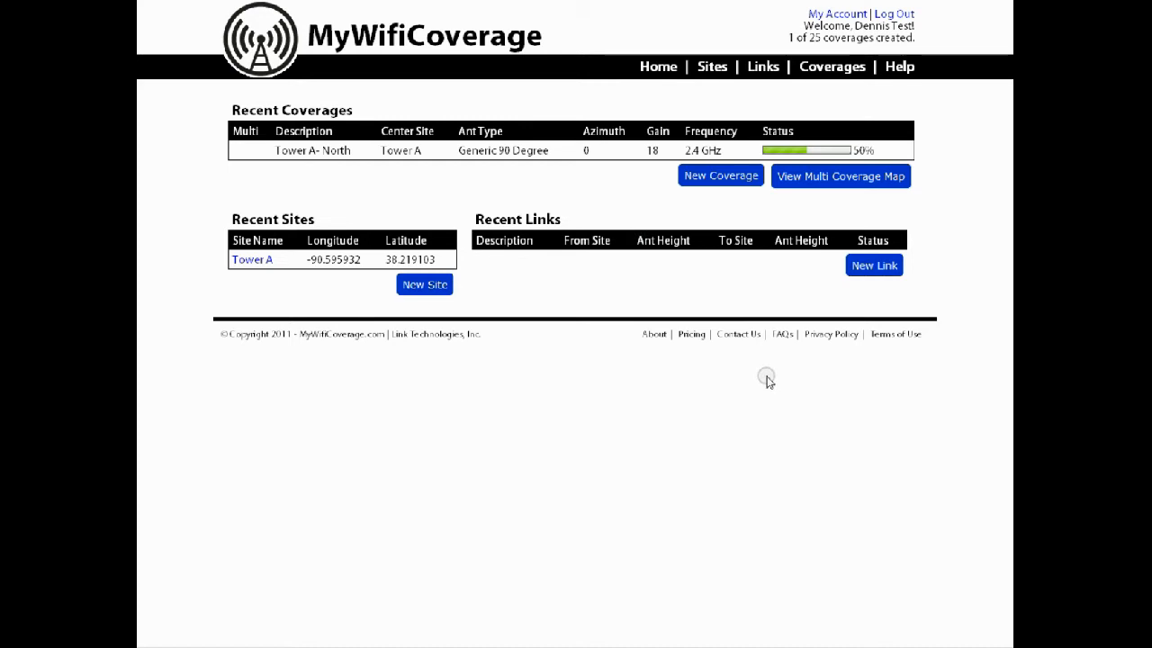
{"action": "left_click", "coordinate": [657, 67]}
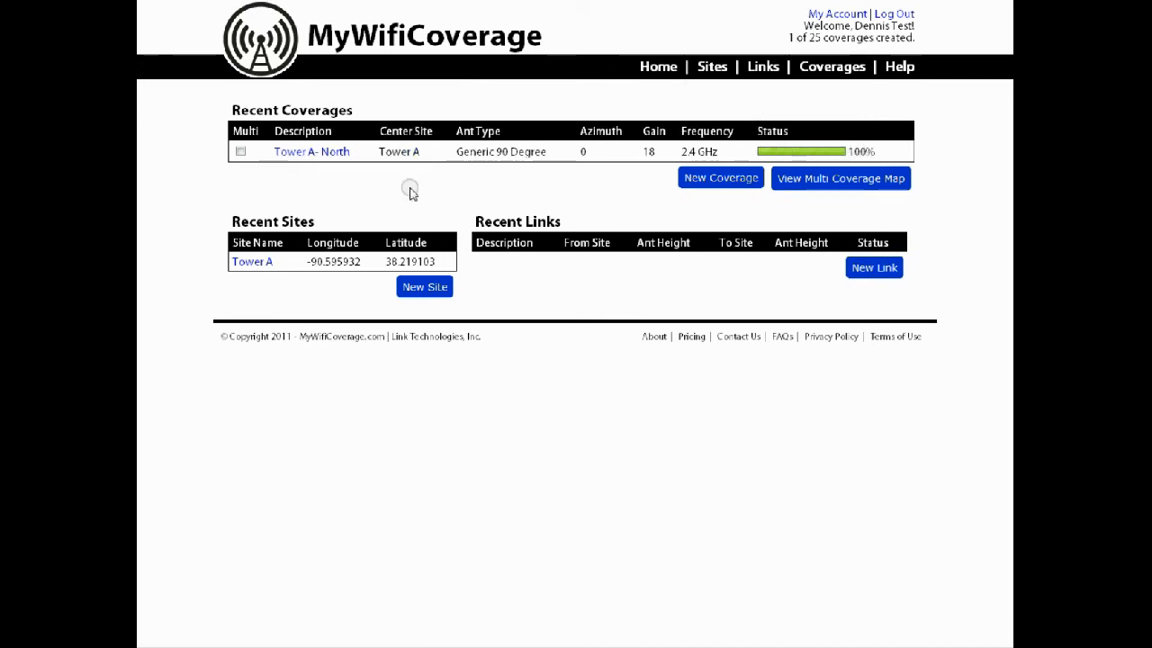
{"action": "left_click", "coordinate": [329, 157]}
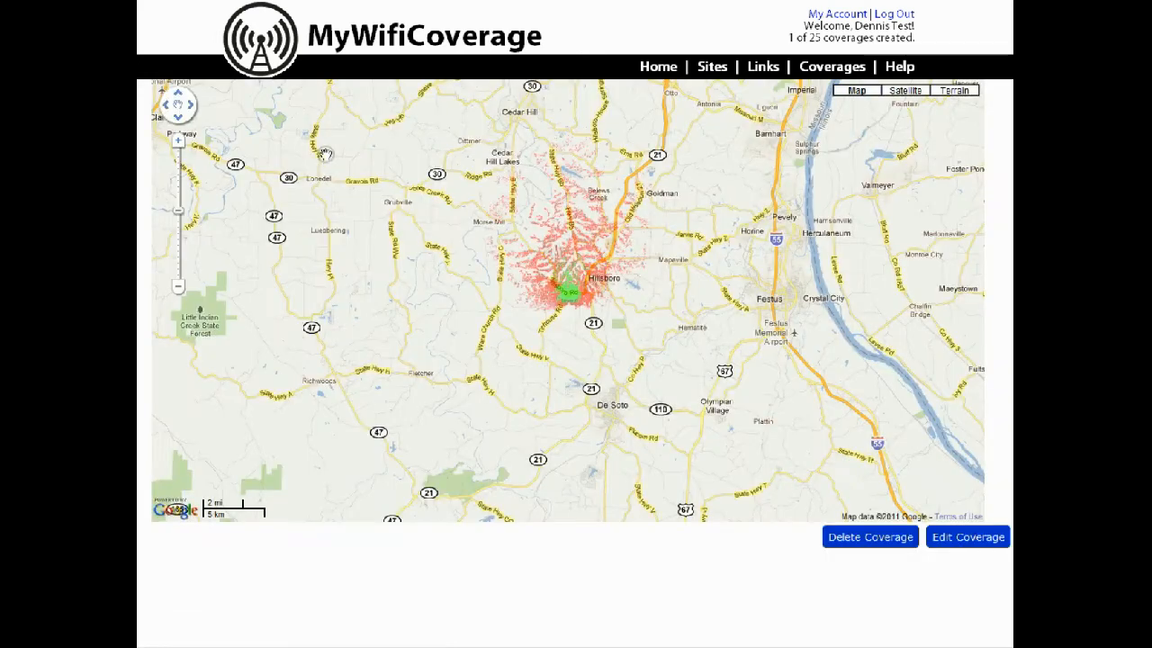
{"action": "scroll", "coordinate": [544, 251], "scroll_direction": "up", "scroll_amount": 2}
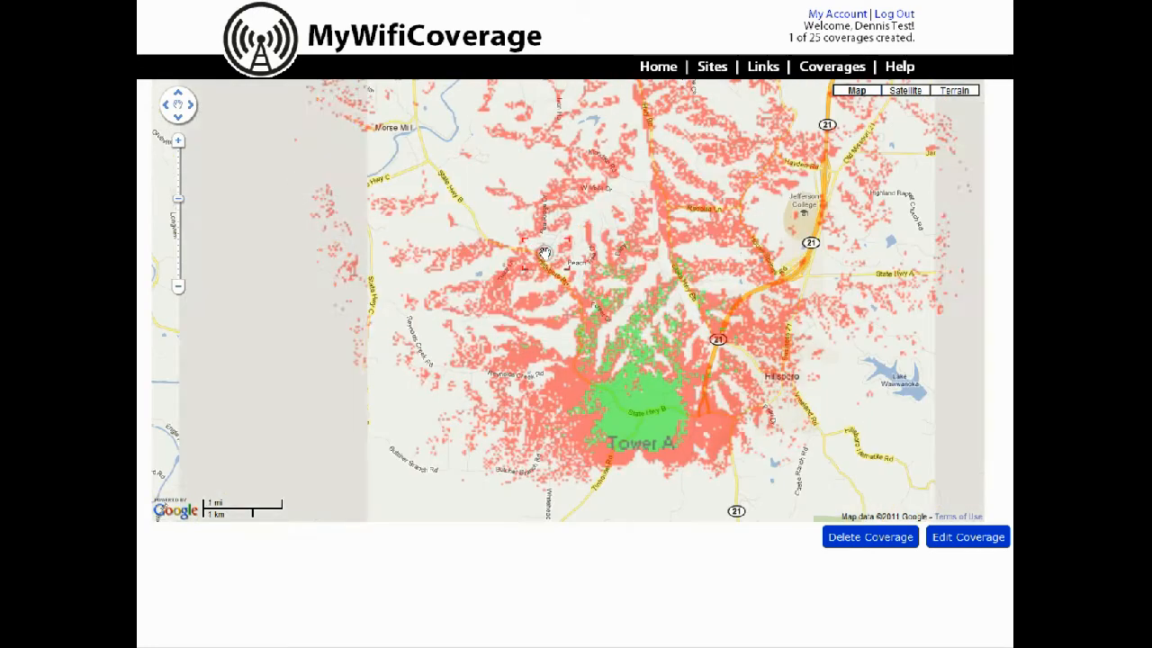
{"action": "left_click", "coordinate": [905, 90]}
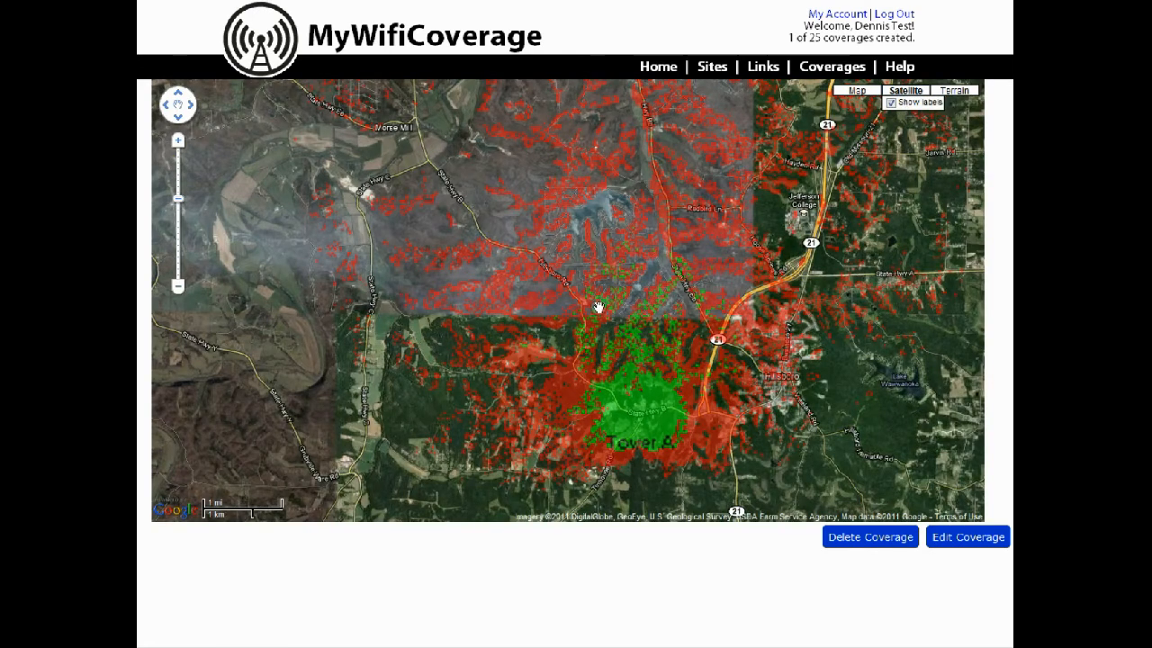
{"action": "scroll", "coordinate": [599, 308], "scroll_direction": "down", "scroll_amount": 1}
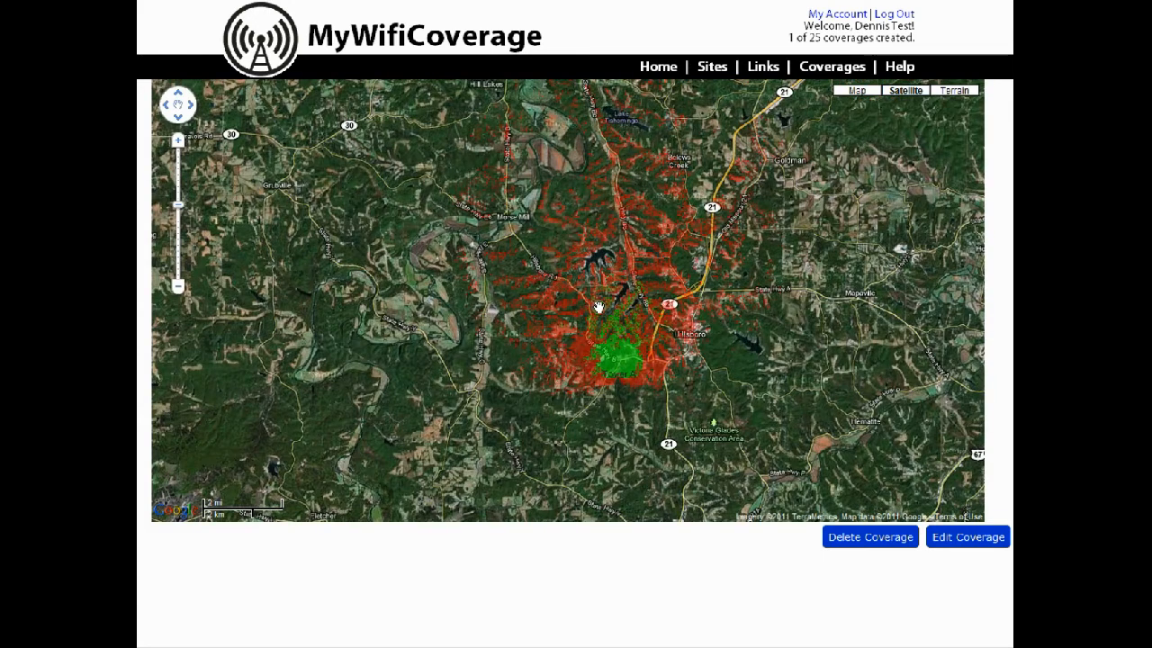
Review the Tower A- North coverage's editable settings and close them without updating
{"action": "left_click", "coordinate": [951, 538]}
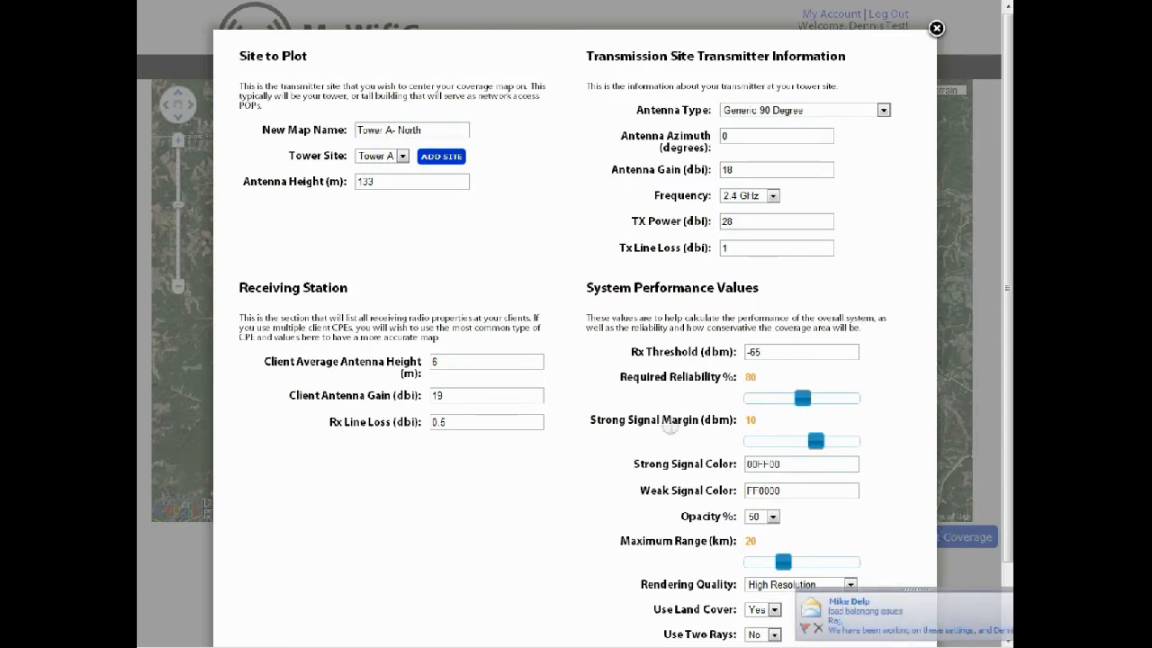
{"action": "mouse_move", "coordinate": [609, 412]}
{"action": "scroll", "coordinate": [542, 290], "scroll_direction": "down", "scroll_amount": 2}
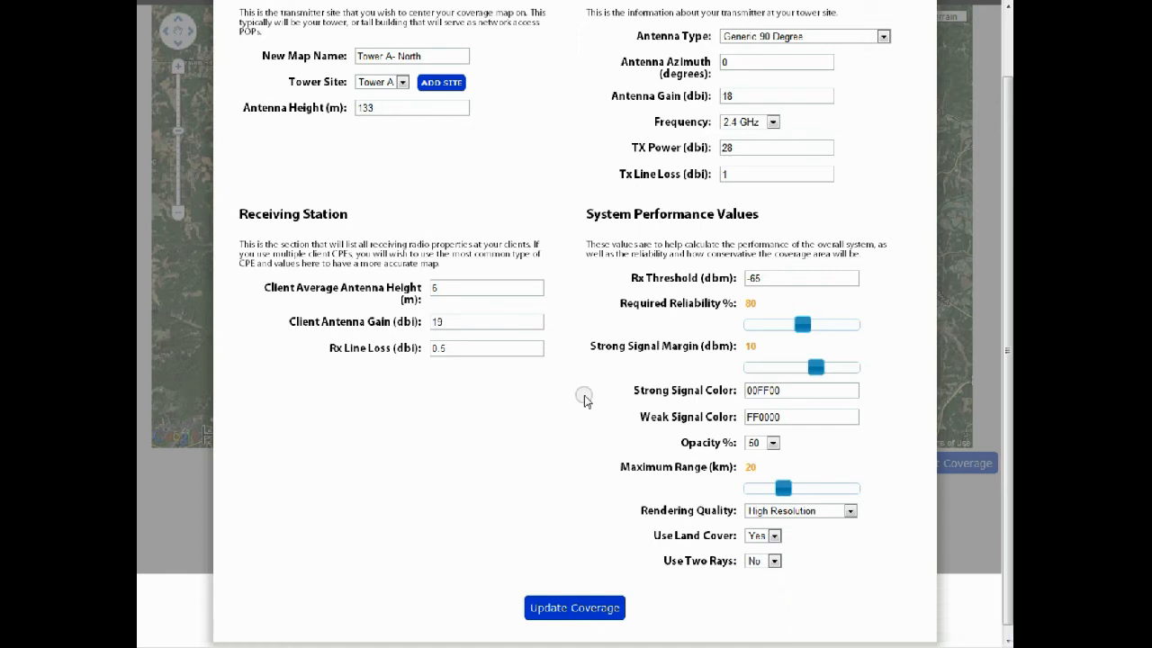
{"action": "scroll", "coordinate": [591, 590], "scroll_direction": "up", "scroll_amount": 2}
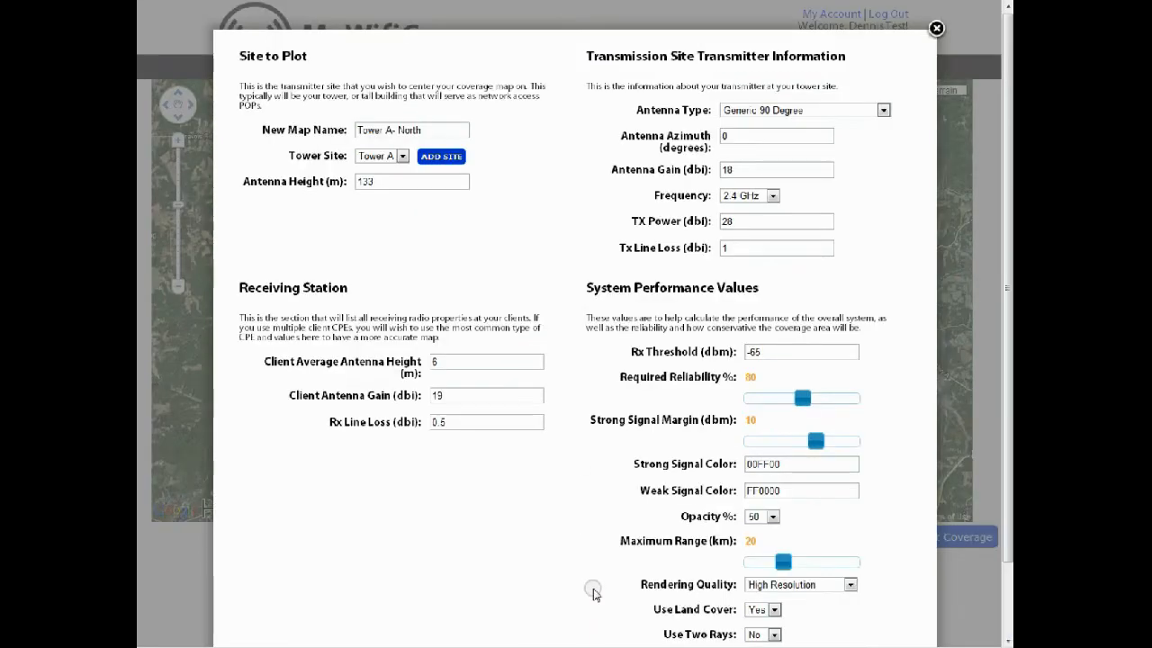
{"action": "left_click", "coordinate": [936, 32]}
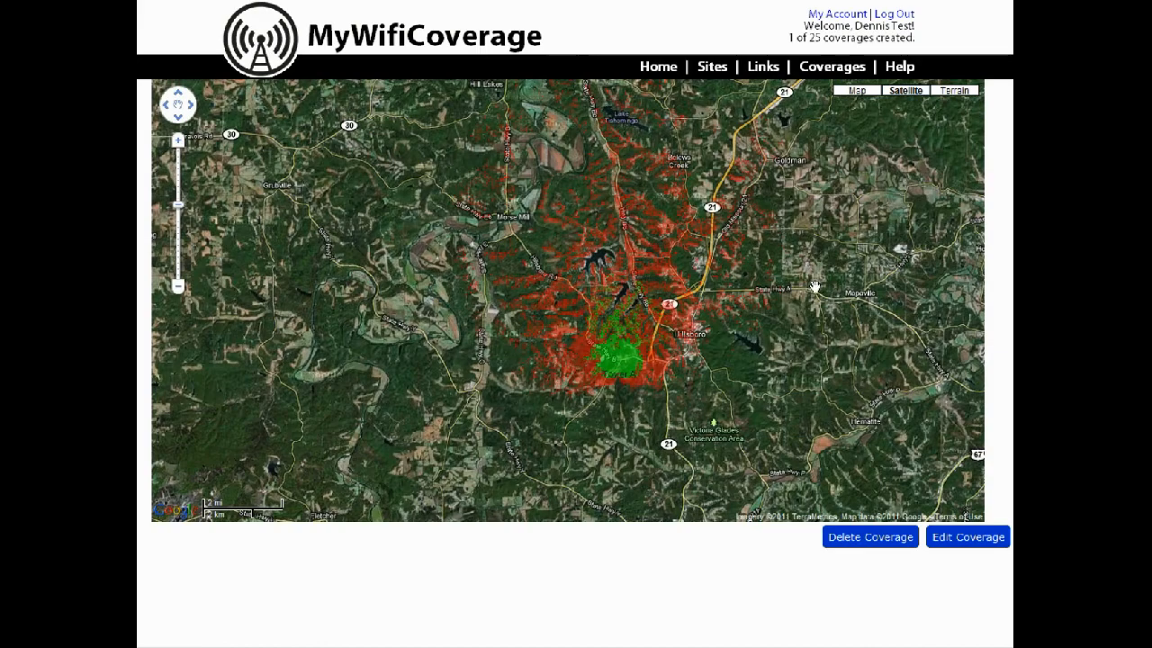
Start a new coverage from the home page, name it Tower A - South and set its antenna height to 133 m
{"action": "left_click", "coordinate": [658, 70]}
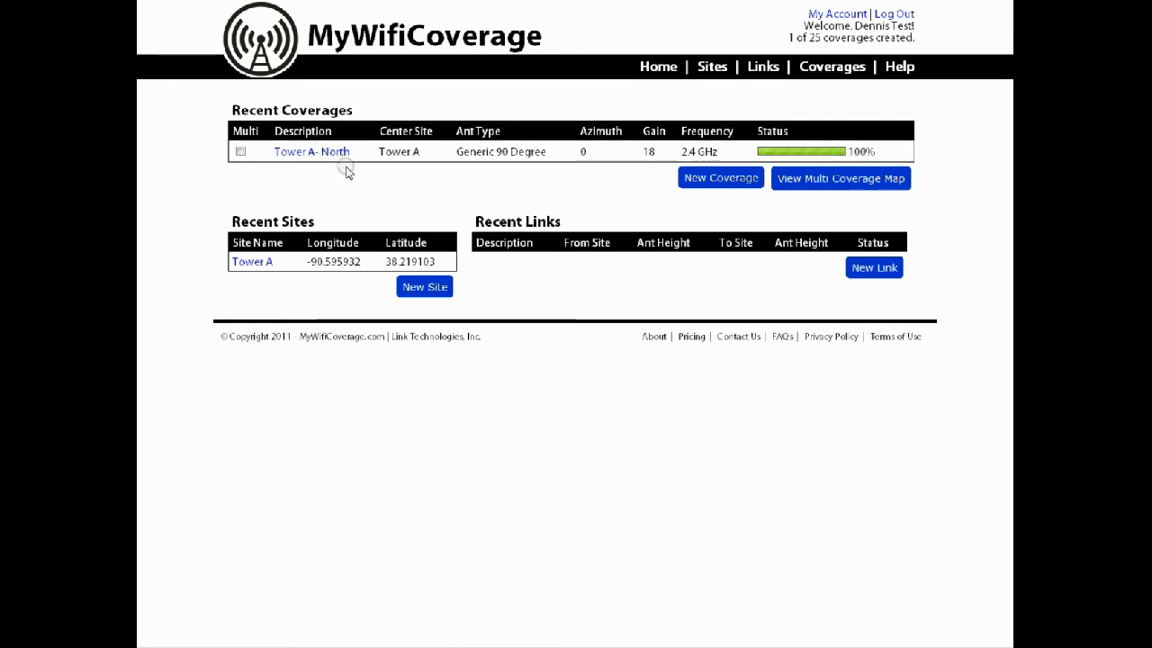
{"action": "left_click", "coordinate": [689, 180]}
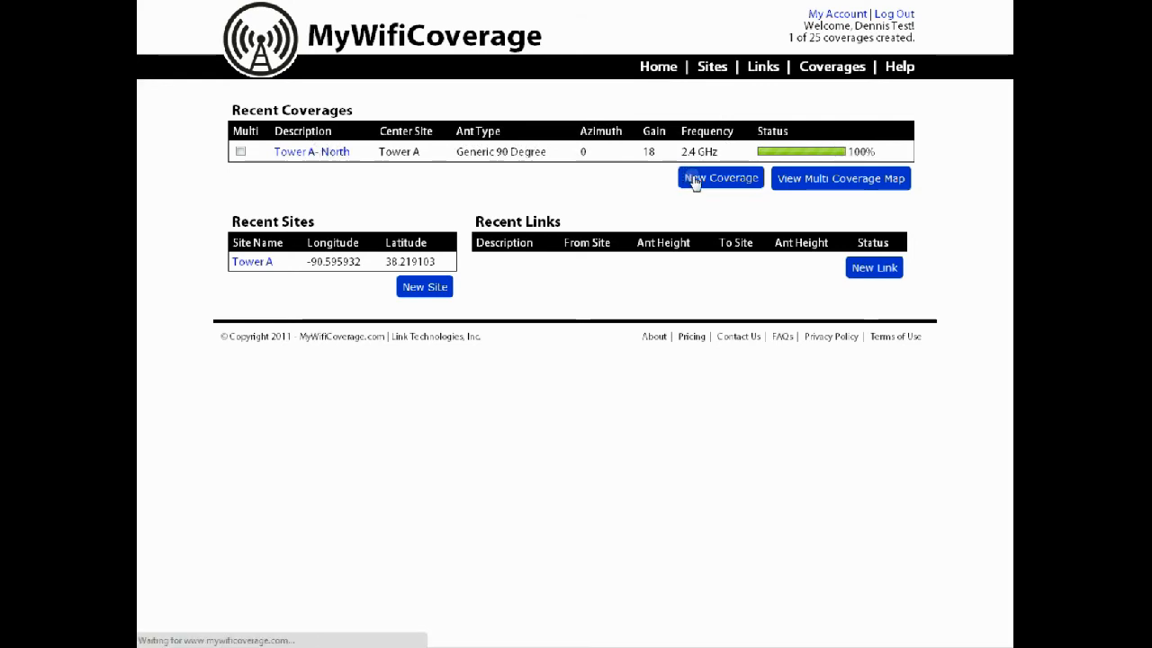
{"action": "left_click", "coordinate": [443, 167]}
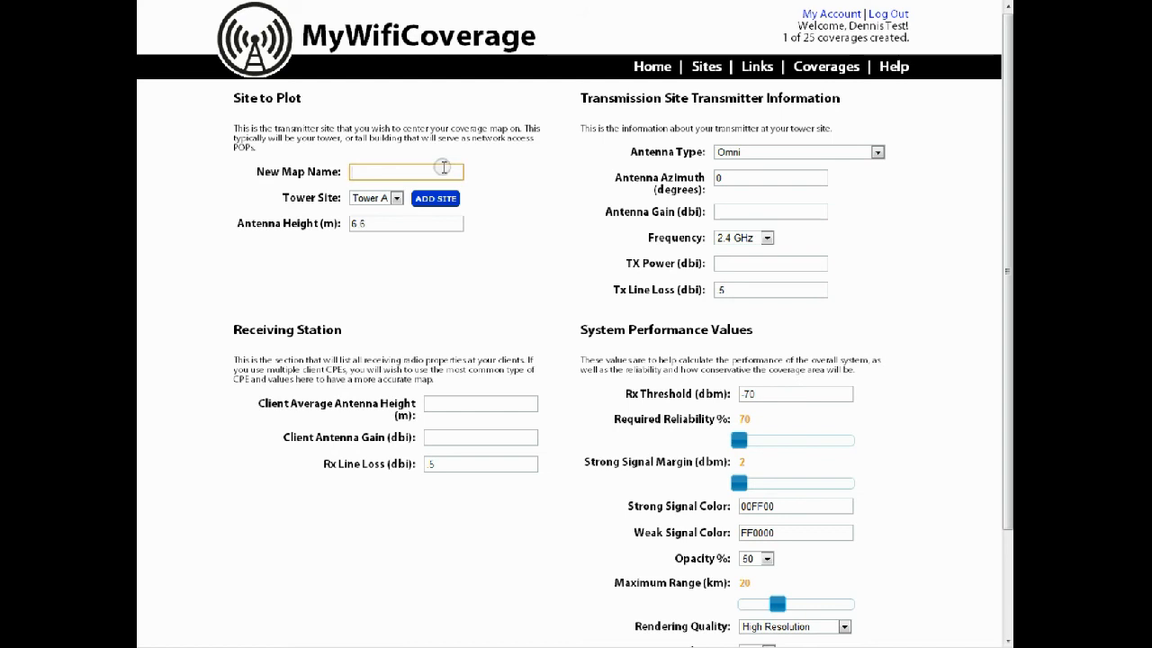
{"action": "type", "text": "Tower A - S"}
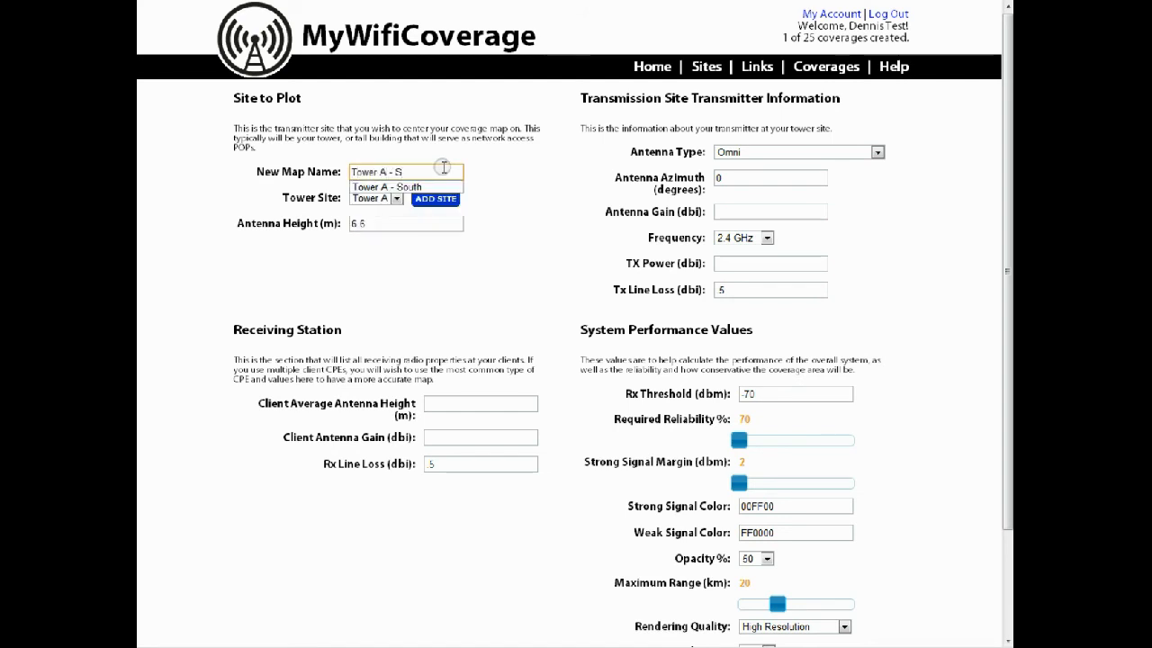
{"action": "key", "text": "Tab"}
{"action": "key", "text": "Tab"}
{"action": "key", "text": "Tab"}
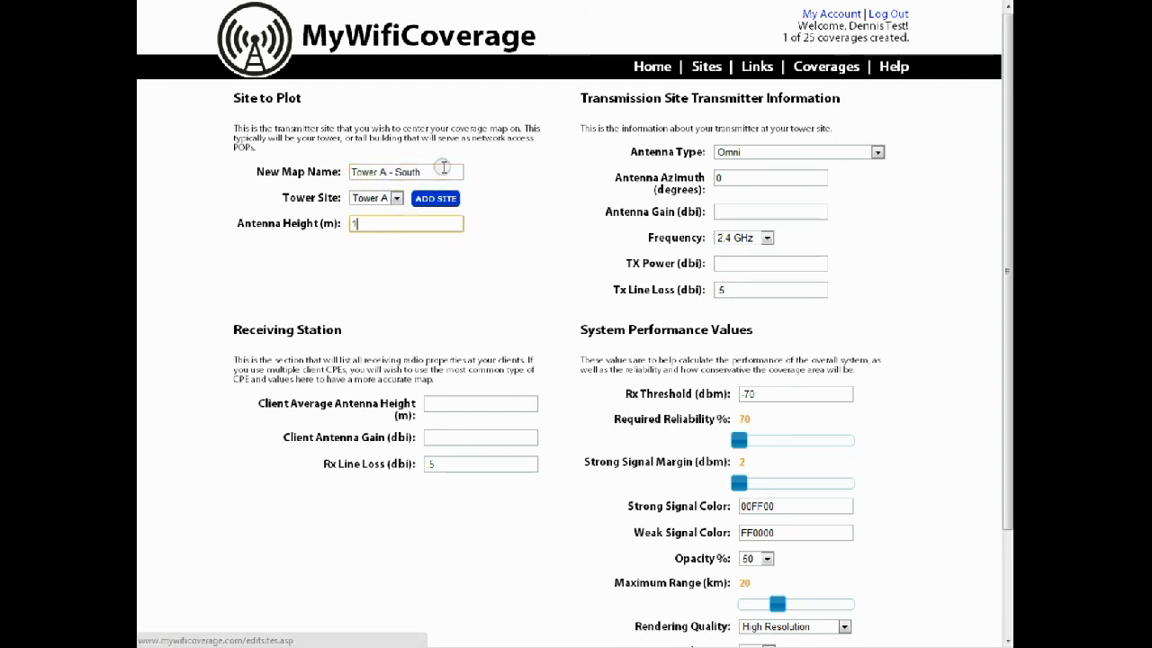
{"action": "type", "text": "133"}
Set the transmitter's antenna azimuth to 0 degrees, antenna gain to 18 dBi, TX power to 28 and Tx line loss to 1
{"action": "key", "text": "Tab"}
{"action": "key", "text": "Tab"}
{"action": "type", "text": "18"}
{"action": "mouse_move", "coordinate": [679, 174]}
{"action": "key", "text": "Tab"}
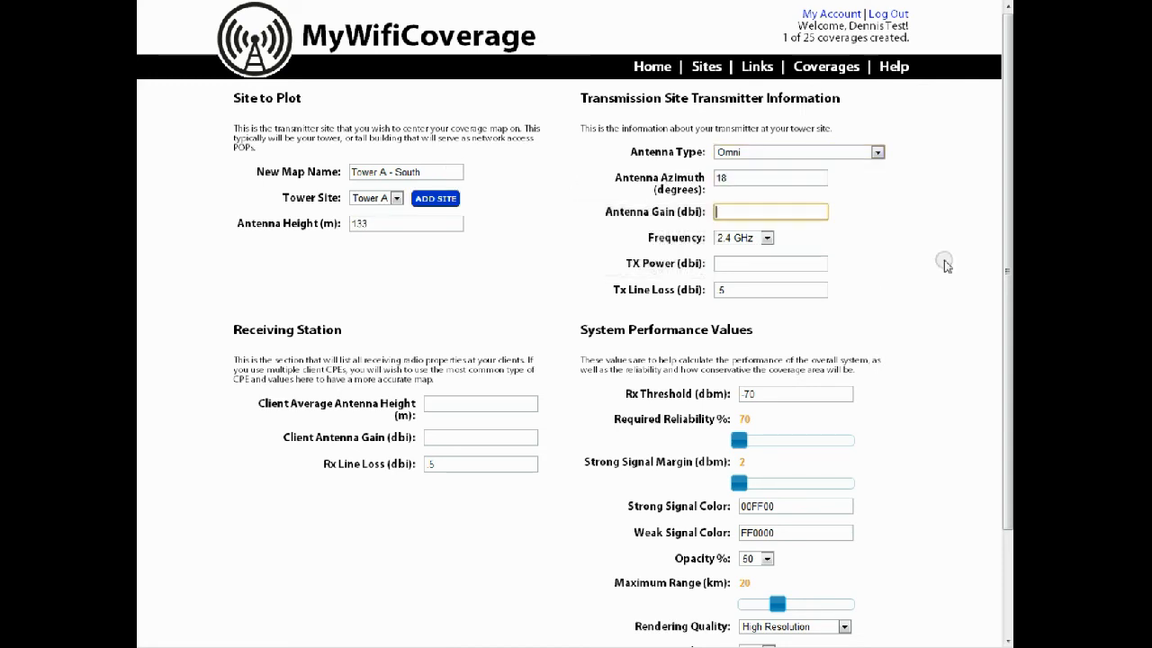
{"action": "key", "text": "shift+Tab"}
{"action": "type", "text": "0"}
{"action": "key", "text": "Tab"}
{"action": "type", "text": "18"}
{"action": "key", "text": "Tab"}
Set the Tower A - South receiving station's client average antenna height to 6 m and client antenna gain to 19 dBi
{"action": "key", "text": "Tab"}
{"action": "type", "text": "28"}
{"action": "key", "text": "Tab"}
{"action": "type", "text": "1"}
Set the Rx threshold to -65 dBm, the required reliability to 80% and the strong signal margin to 10 dBm
{"action": "key", "text": "Tab"}
{"action": "type", "text": "6"}
{"action": "key", "text": "Tab"}
{"action": "type", "text": "19"}
{"action": "key", "text": "Tab"}
{"action": "key", "text": "Tab"}
{"action": "type", "text": "-65"}
{"action": "key", "text": "Tab"}
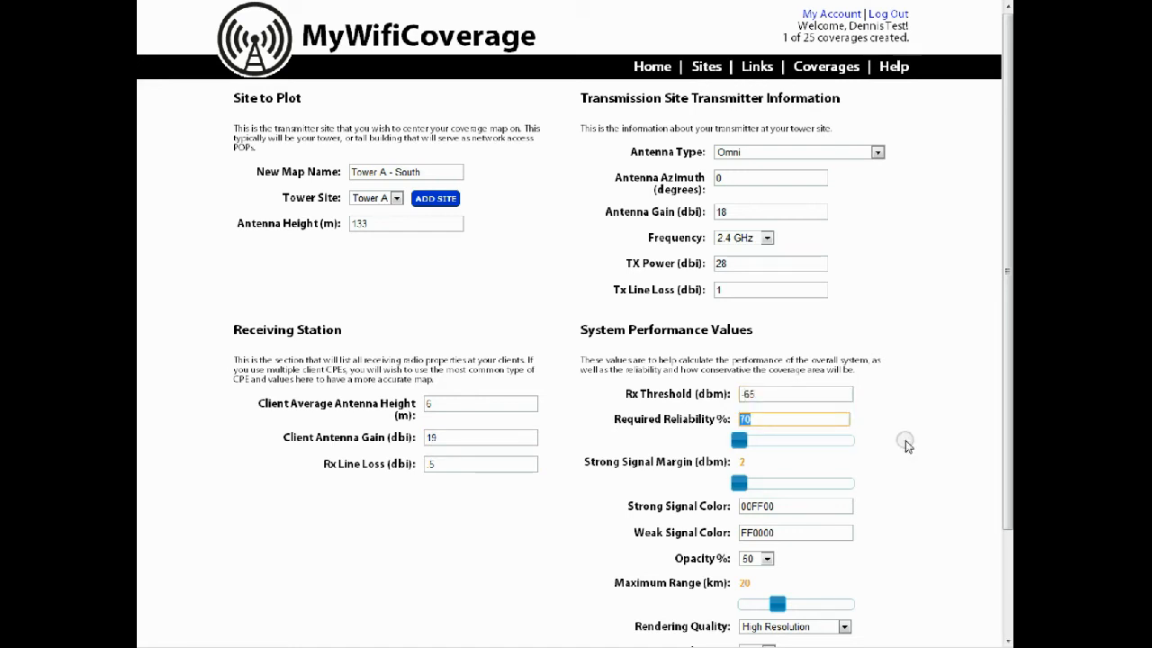
{"action": "left_click_drag", "start_coordinate": [739, 439], "coordinate": [796, 439]}
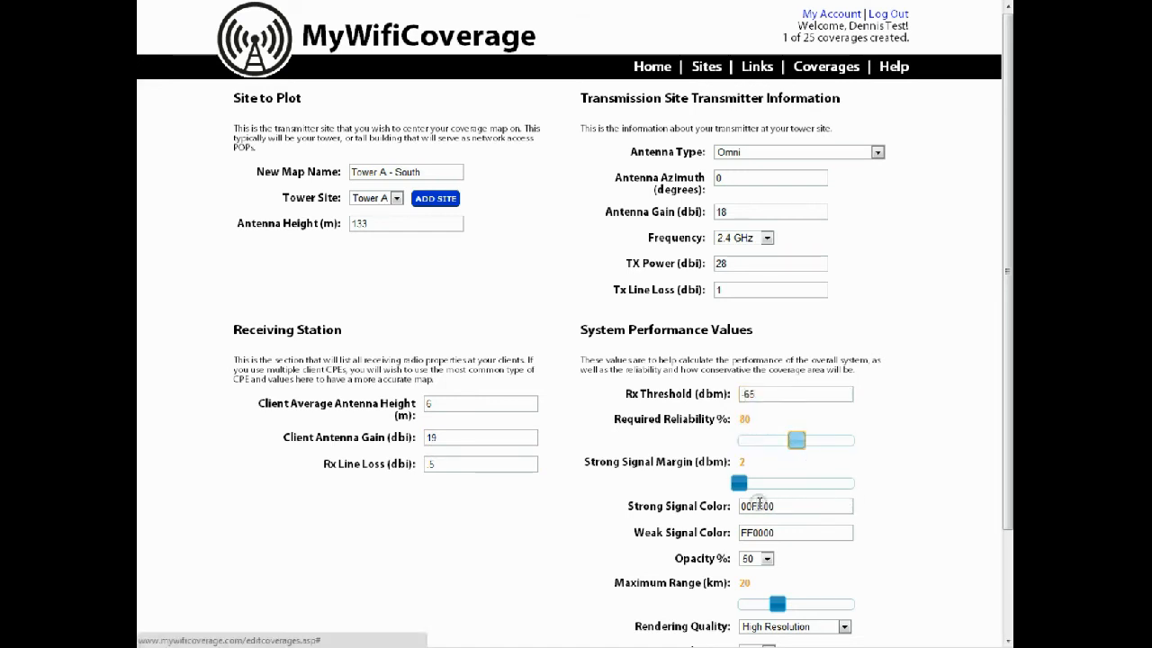
{"action": "left_click_drag", "start_coordinate": [739, 483], "coordinate": [810, 483]}
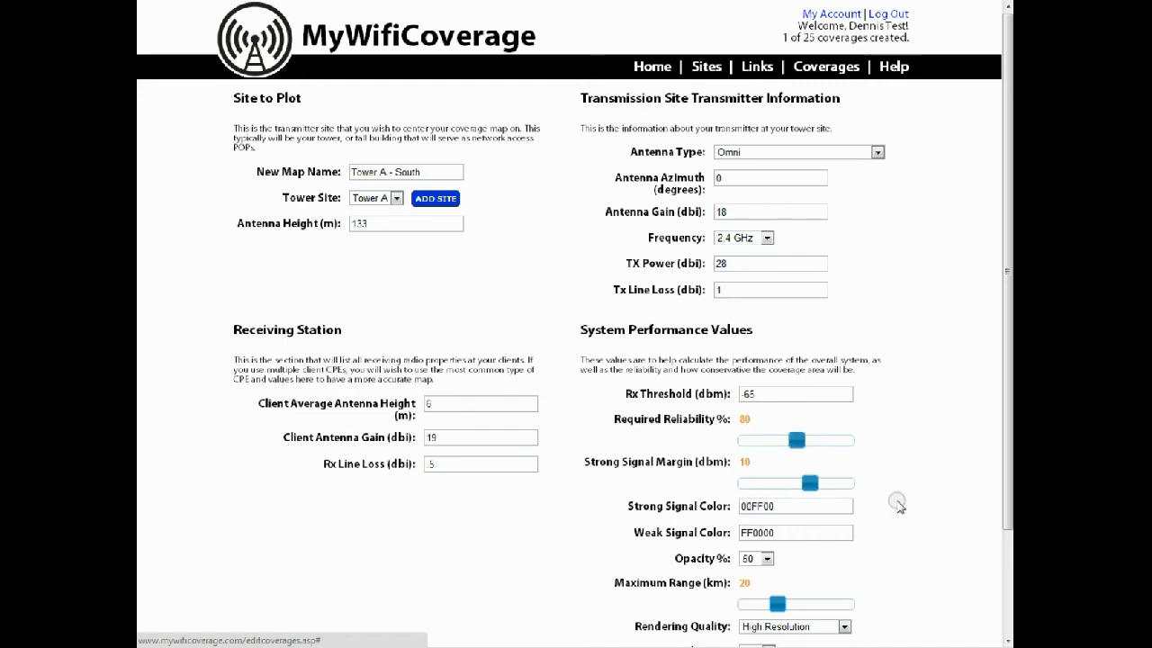
Generate the Tower A - South coverage map, dismiss the rendering notice and return to the home page
{"action": "scroll", "coordinate": [897, 505], "scroll_direction": "down", "scroll_amount": 3}
{"action": "left_click", "coordinate": [596, 586]}
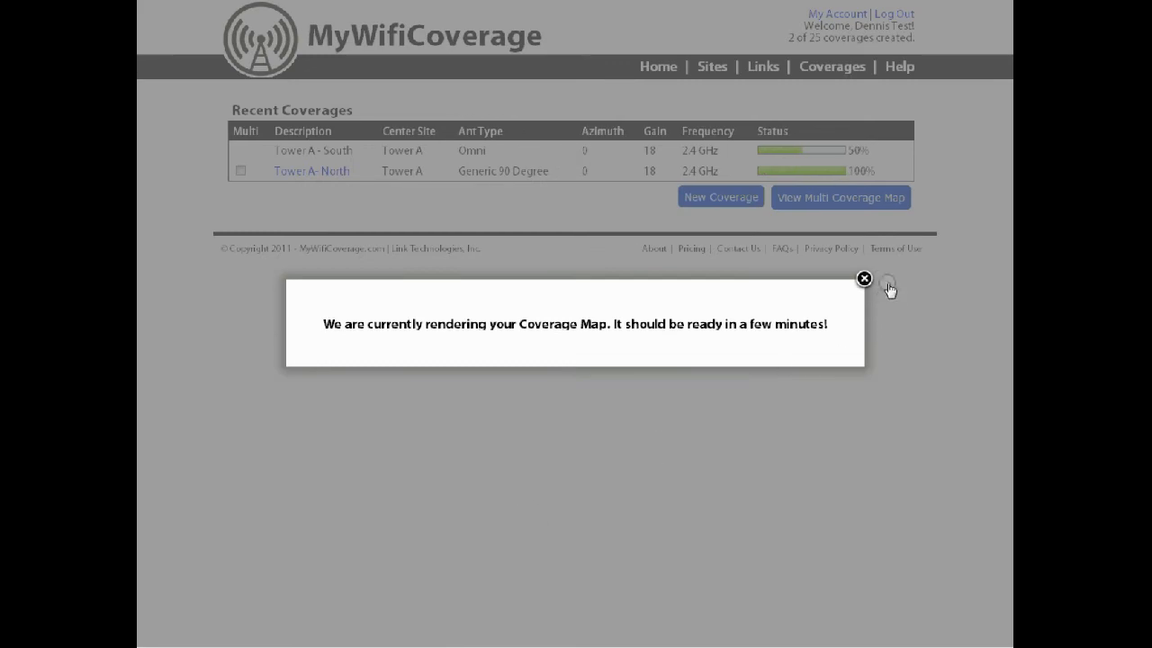
{"action": "left_click", "coordinate": [864, 278]}
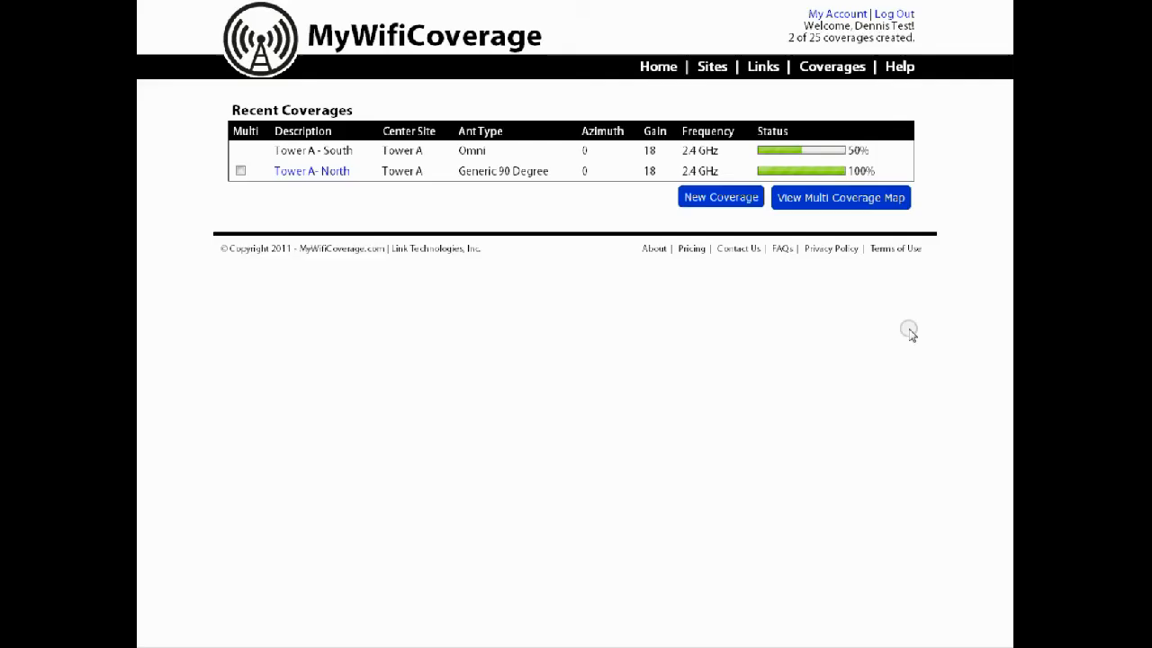
{"action": "left_click", "coordinate": [655, 70]}
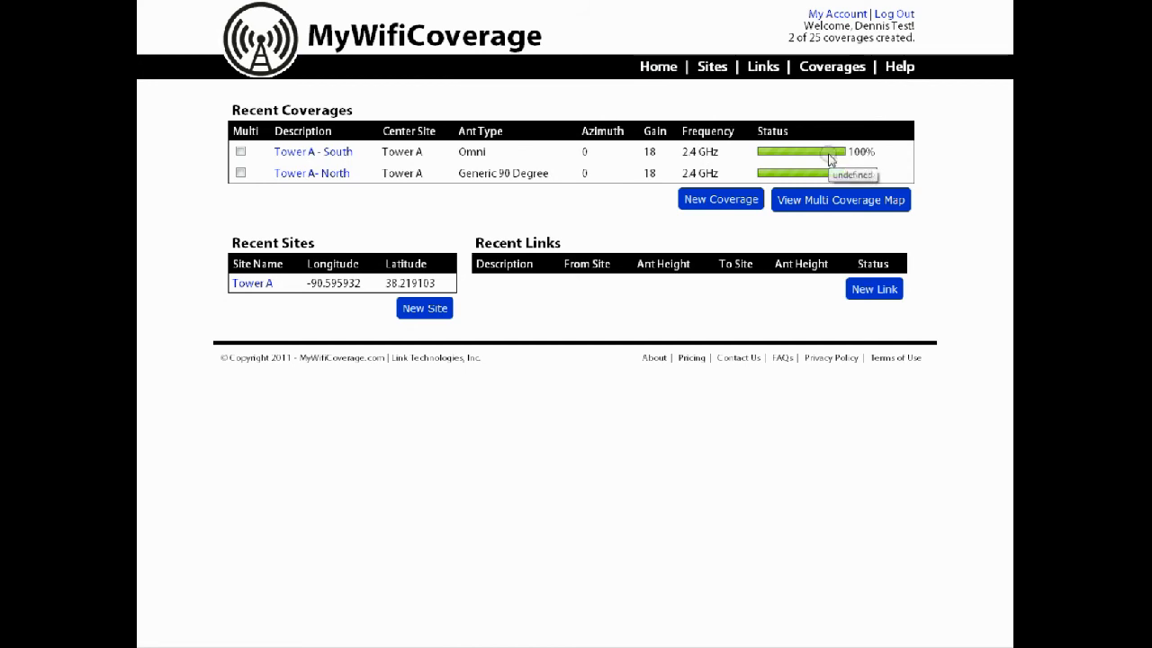
Edit the Tower A - South coverage to use a Generic 90 Degree antenna with an azimuth of 180 degrees
{"action": "left_click", "coordinate": [338, 158]}
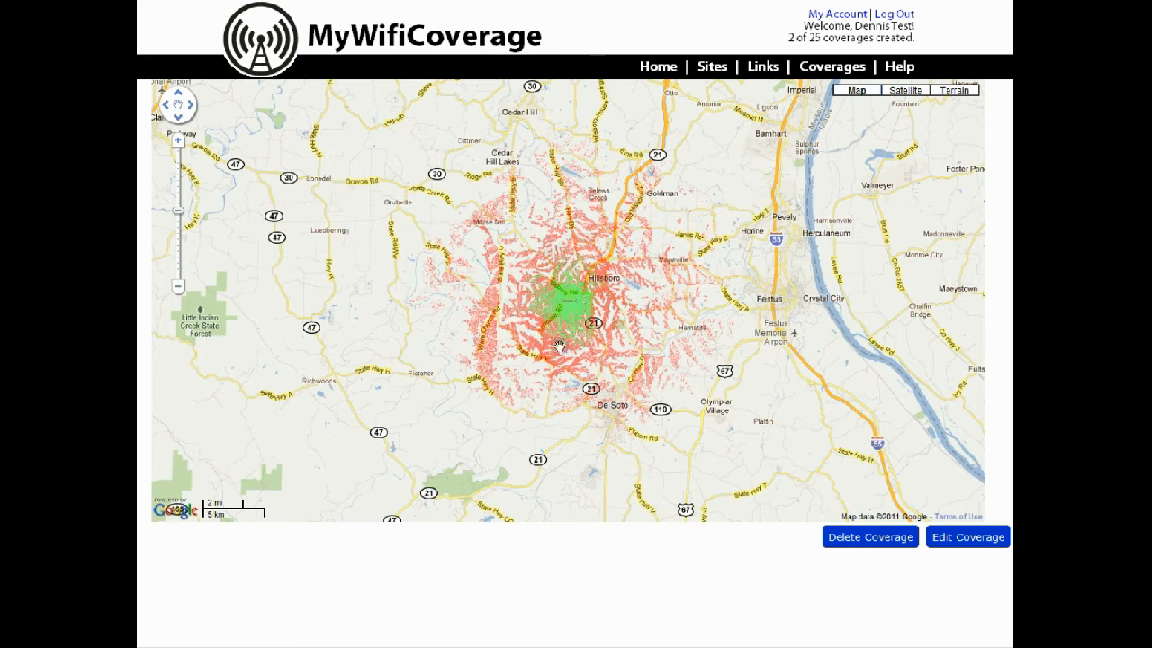
{"action": "left_click", "coordinate": [966, 540]}
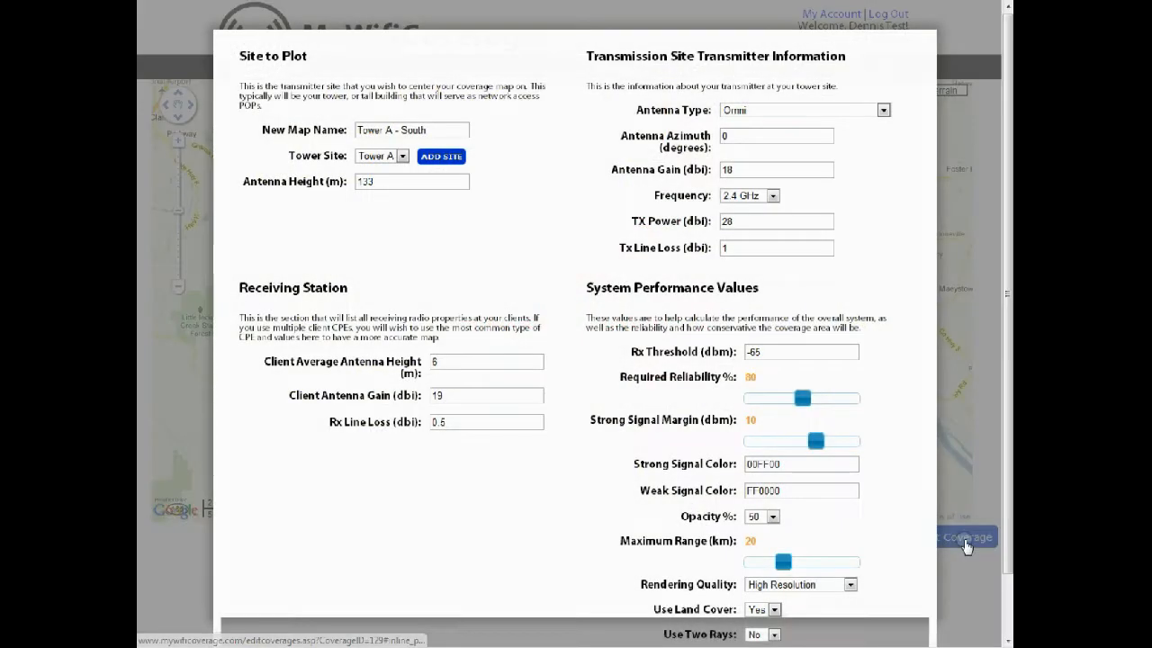
{"action": "left_click", "coordinate": [767, 111]}
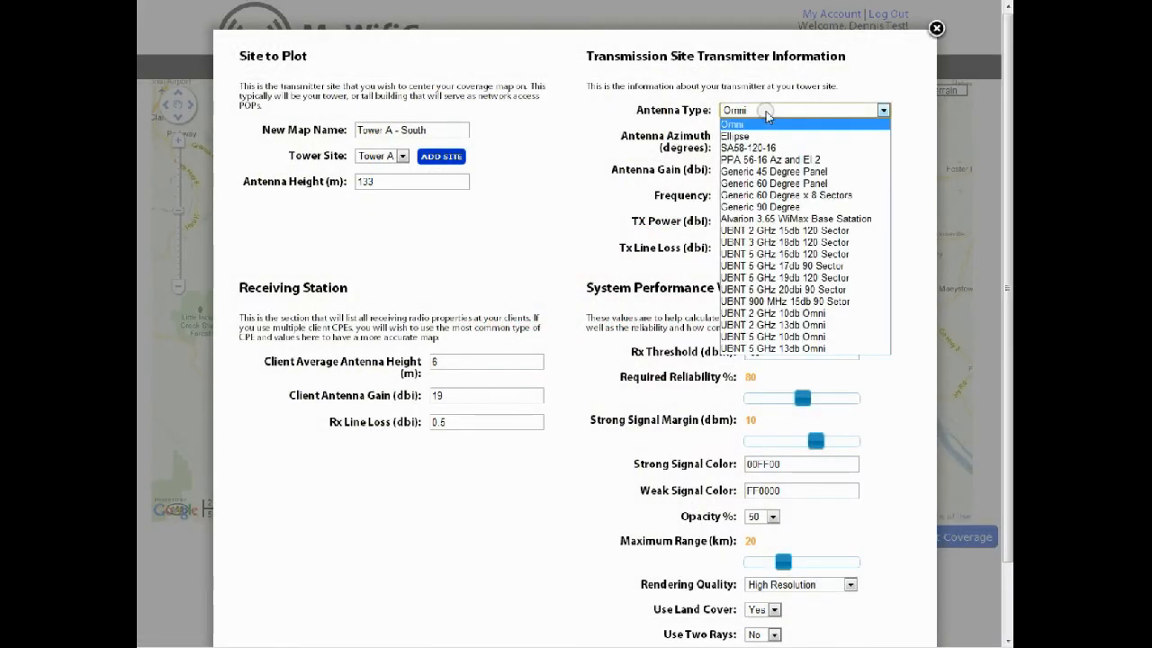
{"action": "left_click", "coordinate": [763, 209]}
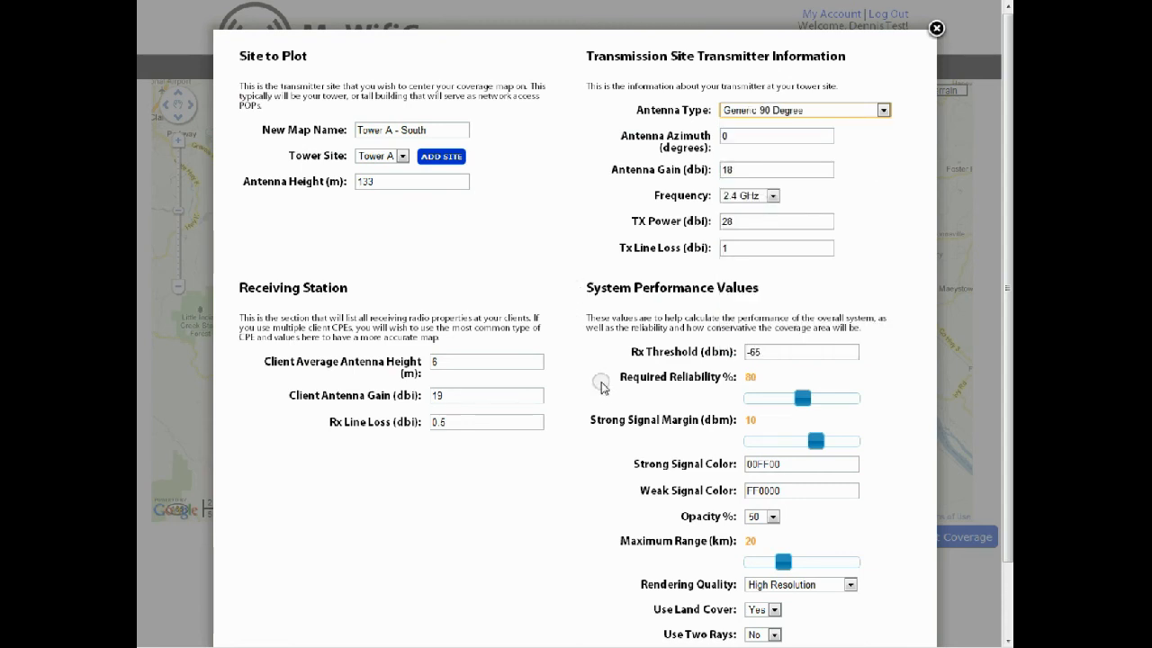
{"action": "left_click_drag", "start_coordinate": [732, 141], "coordinate": [684, 130]}
{"action": "type", "text": "1"}
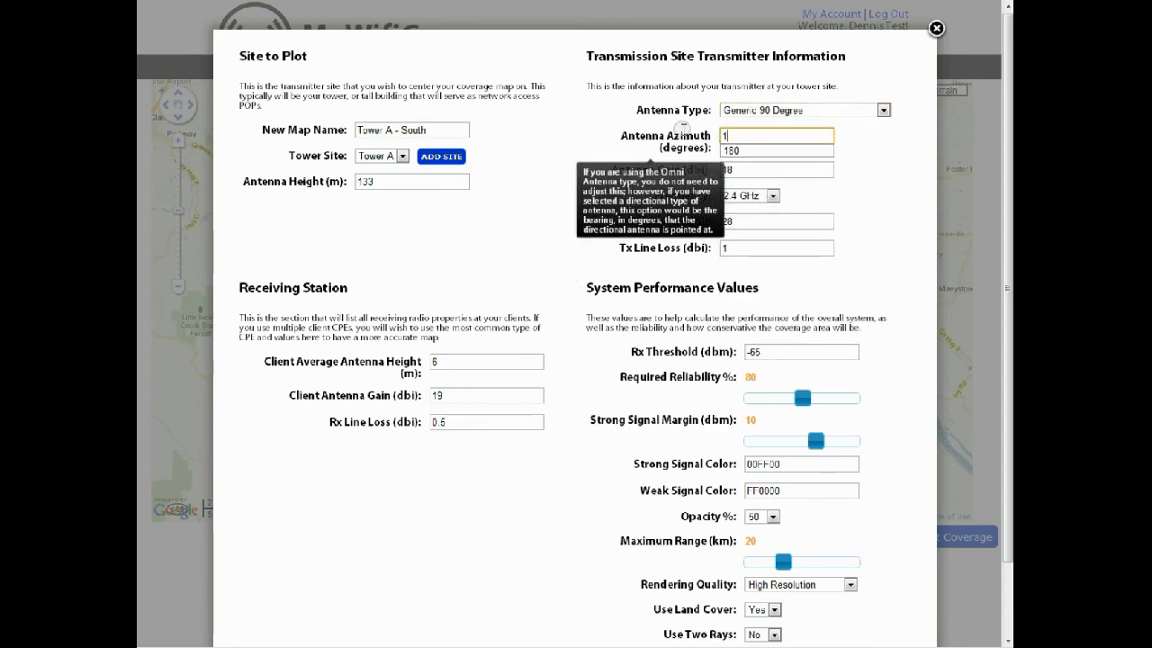
{"action": "type", "text": "80"}
{"action": "left_click", "coordinate": [590, 132]}
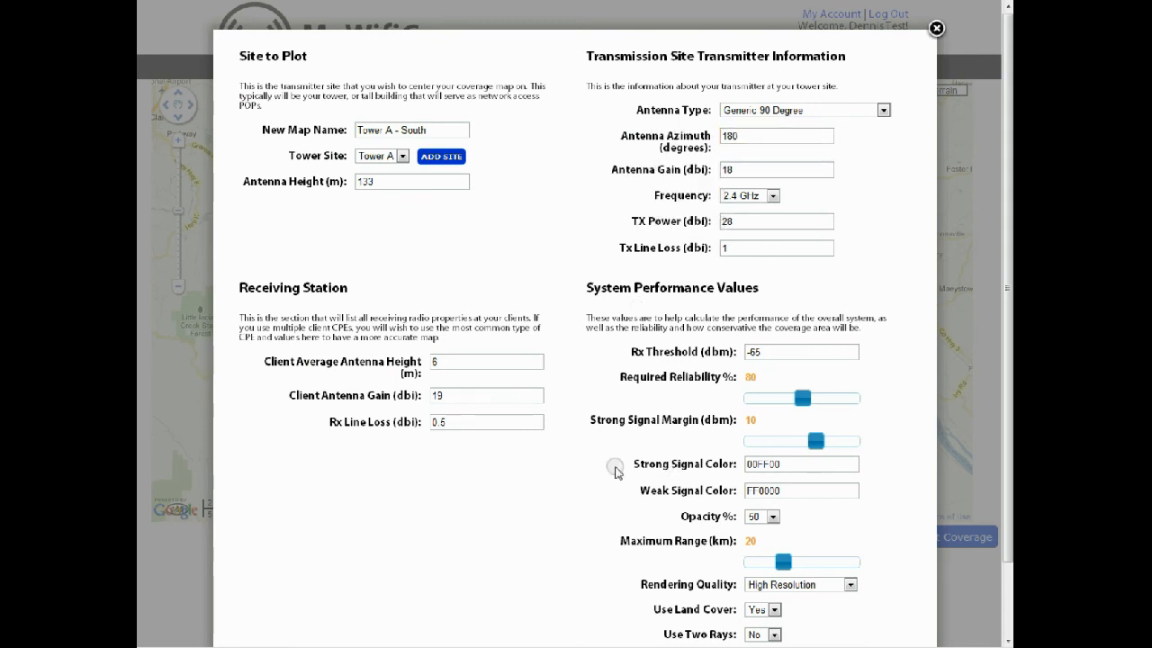
Update the Tower A - South coverage with the edited antenna settings and dismiss the rendering notice
{"action": "scroll", "coordinate": [612, 469], "scroll_direction": "down", "scroll_amount": 2}
{"action": "left_click", "coordinate": [579, 598]}
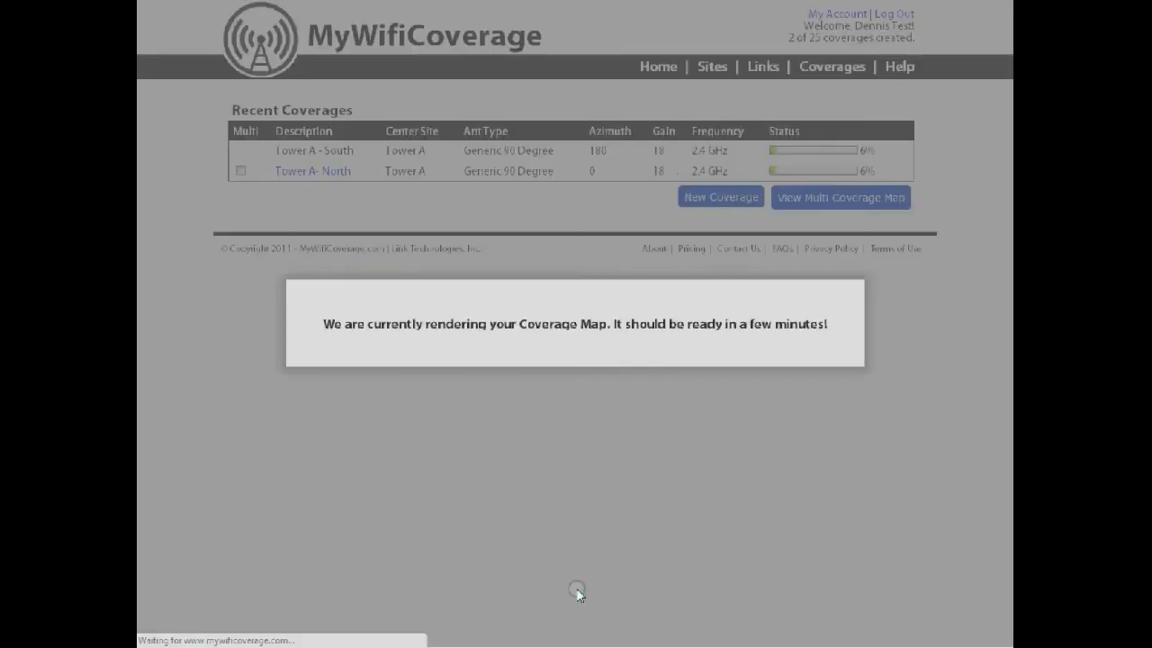
{"action": "left_click", "coordinate": [864, 279]}
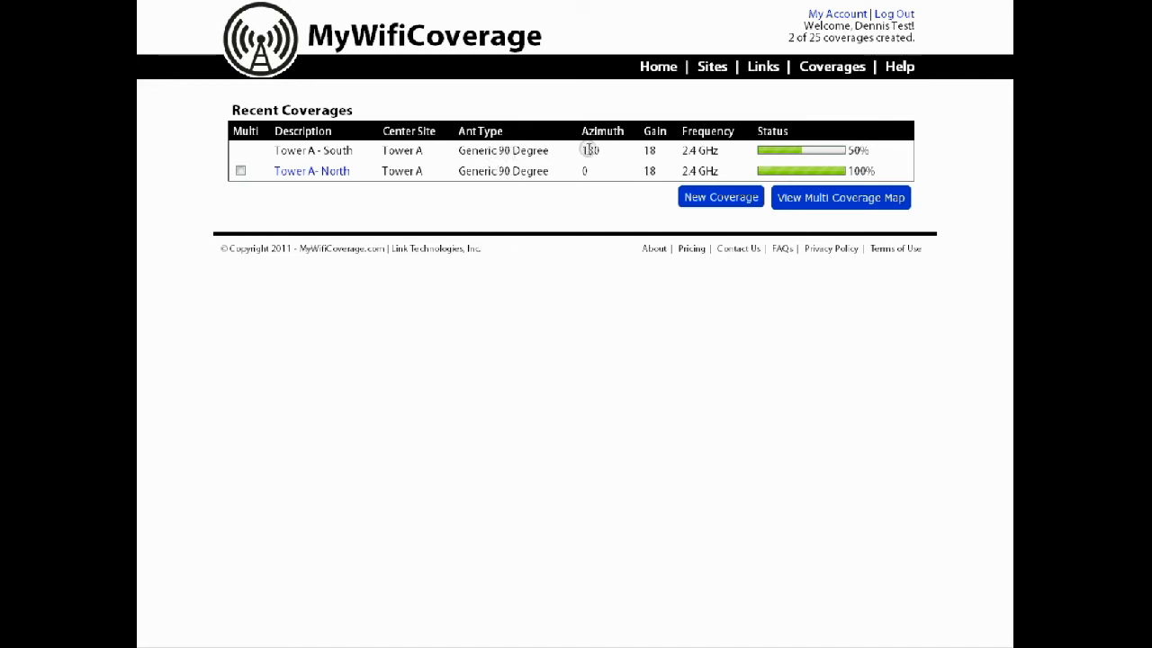
Refresh the home page until the Tower A - South rendering finishes, view its coverage map and return home
{"action": "left_click", "coordinate": [479, 46]}
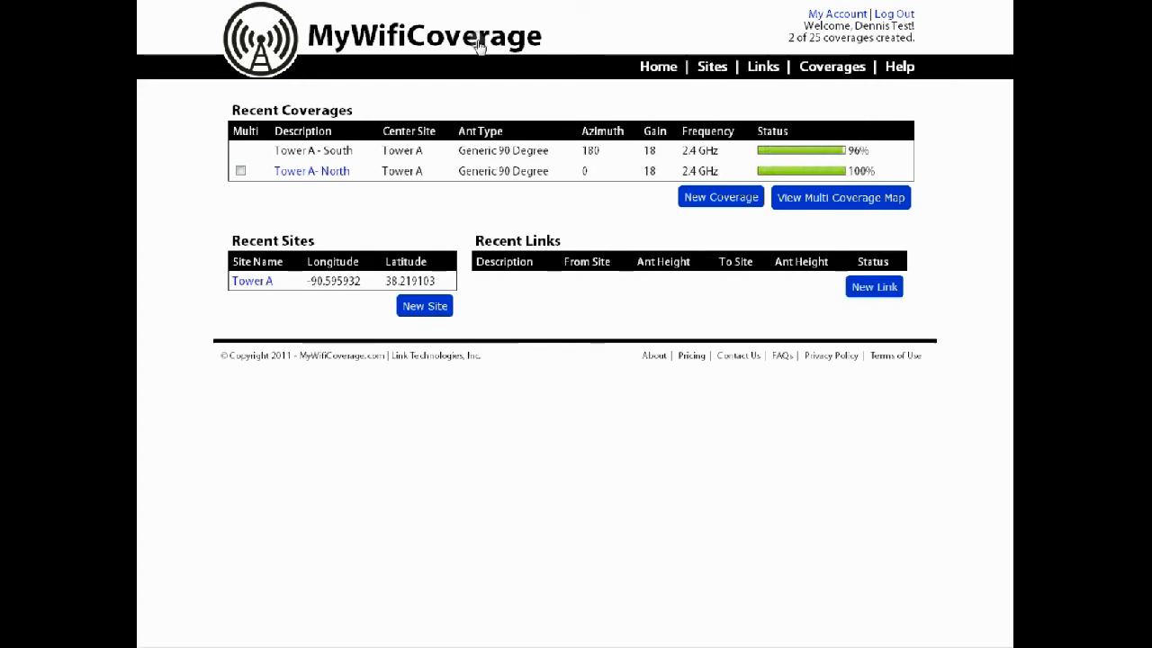
{"action": "left_click", "coordinate": [480, 46]}
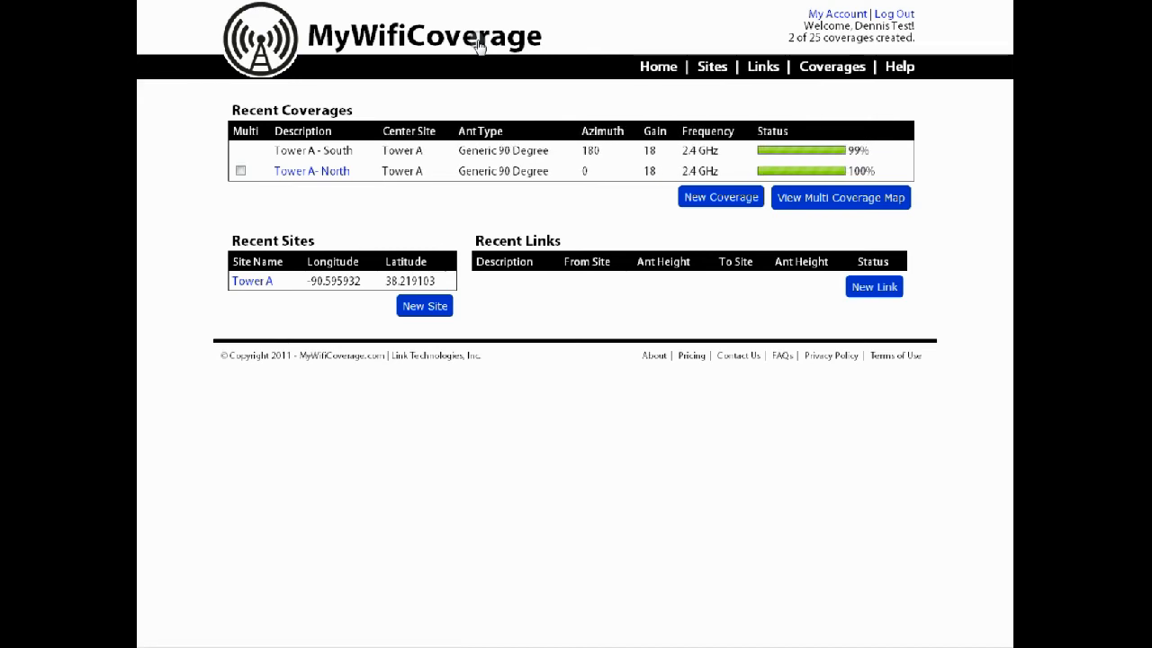
{"action": "left_click", "coordinate": [478, 47]}
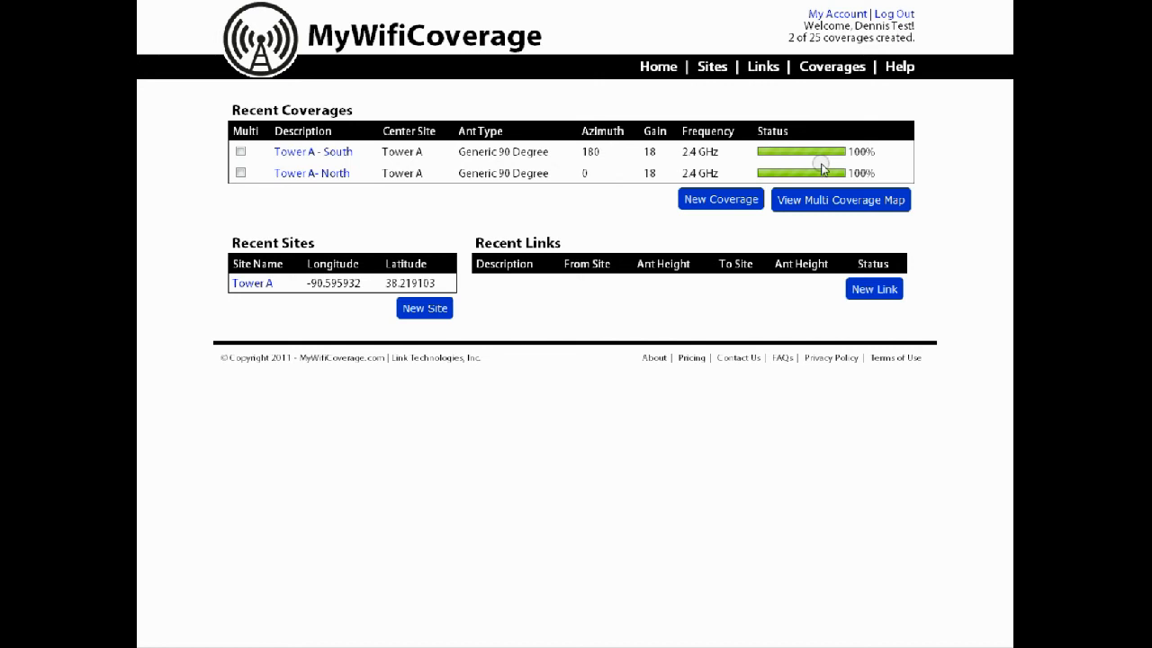
{"action": "left_click", "coordinate": [325, 157]}
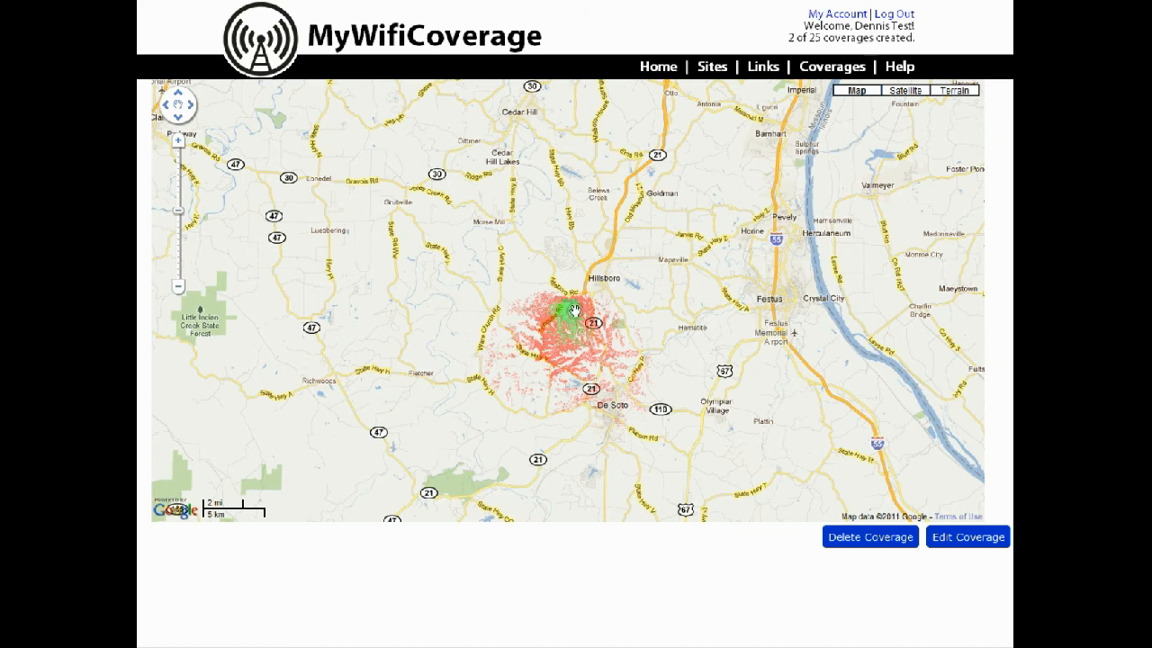
{"action": "left_click", "coordinate": [656, 71]}
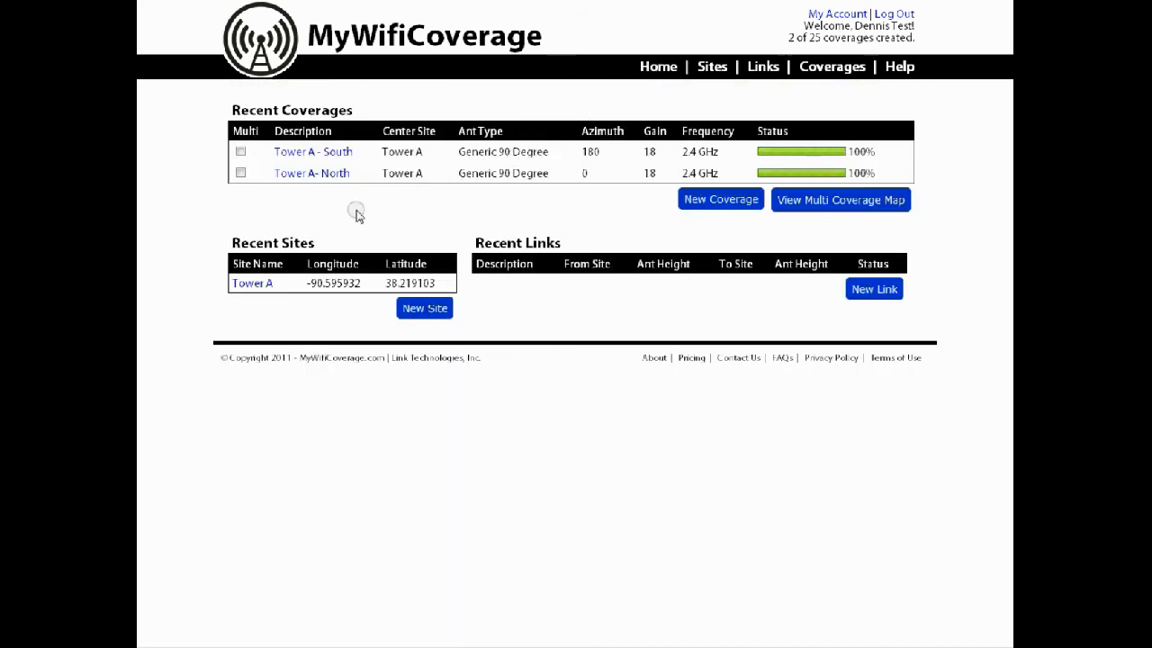
Show the Tower A - South and Tower A - North coverages together on a multi coverage map, zoomed in on Tower A
{"action": "left_click", "coordinate": [241, 153]}
{"action": "left_click", "coordinate": [241, 172]}
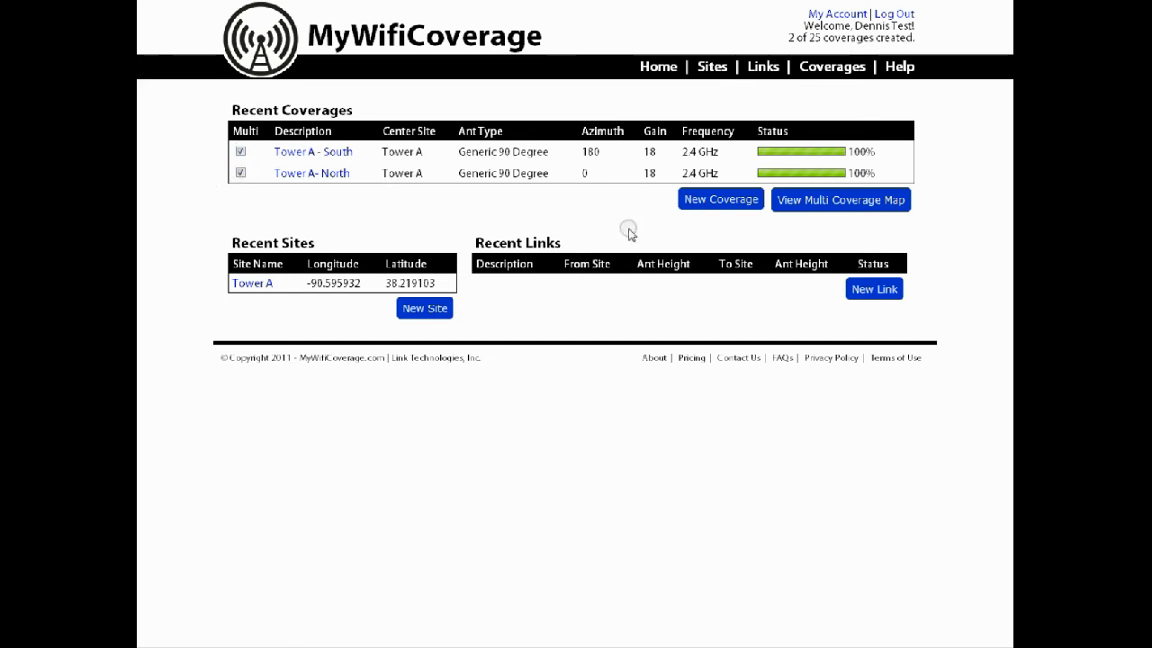
{"action": "left_click", "coordinate": [846, 206]}
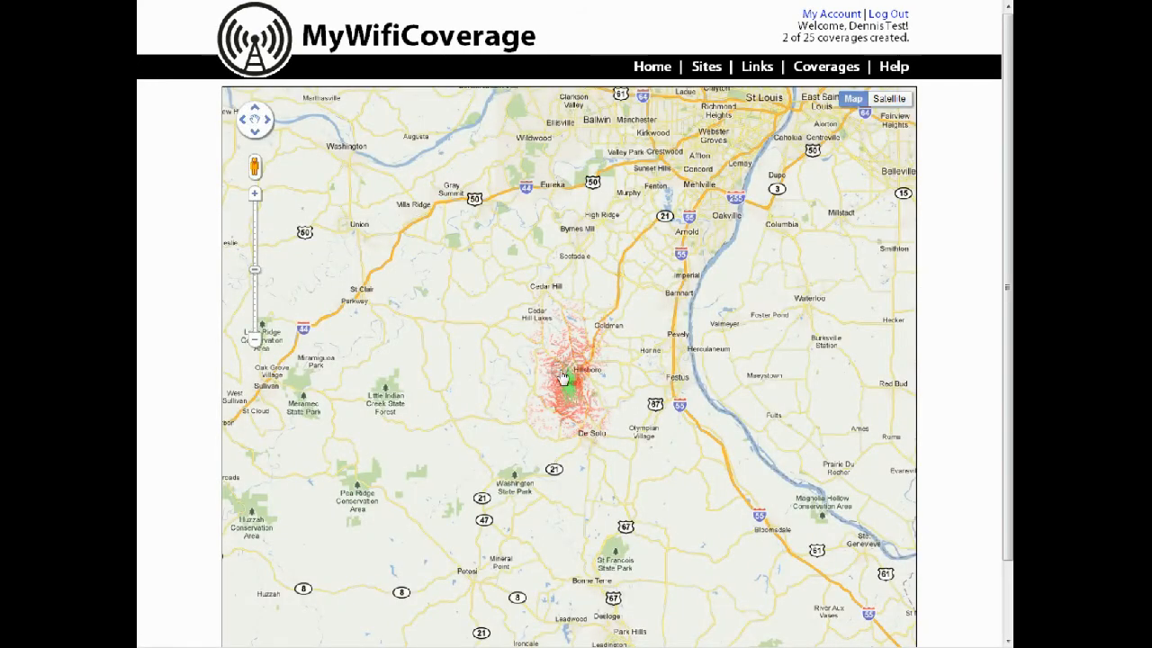
{"action": "scroll", "coordinate": [558, 378], "scroll_direction": "up", "scroll_amount": 2}
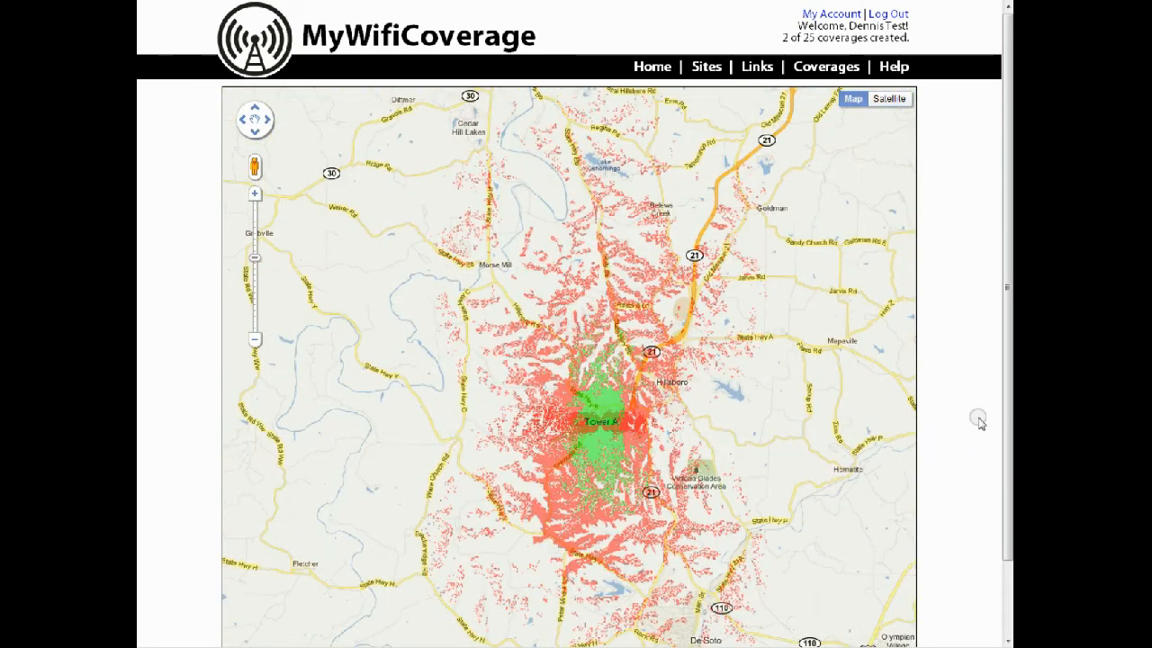
Toggle the Tower A - North and Tower A - South layers off and on to compare them, then return home
{"action": "scroll", "coordinate": [978, 421], "scroll_direction": "down", "scroll_amount": 2}
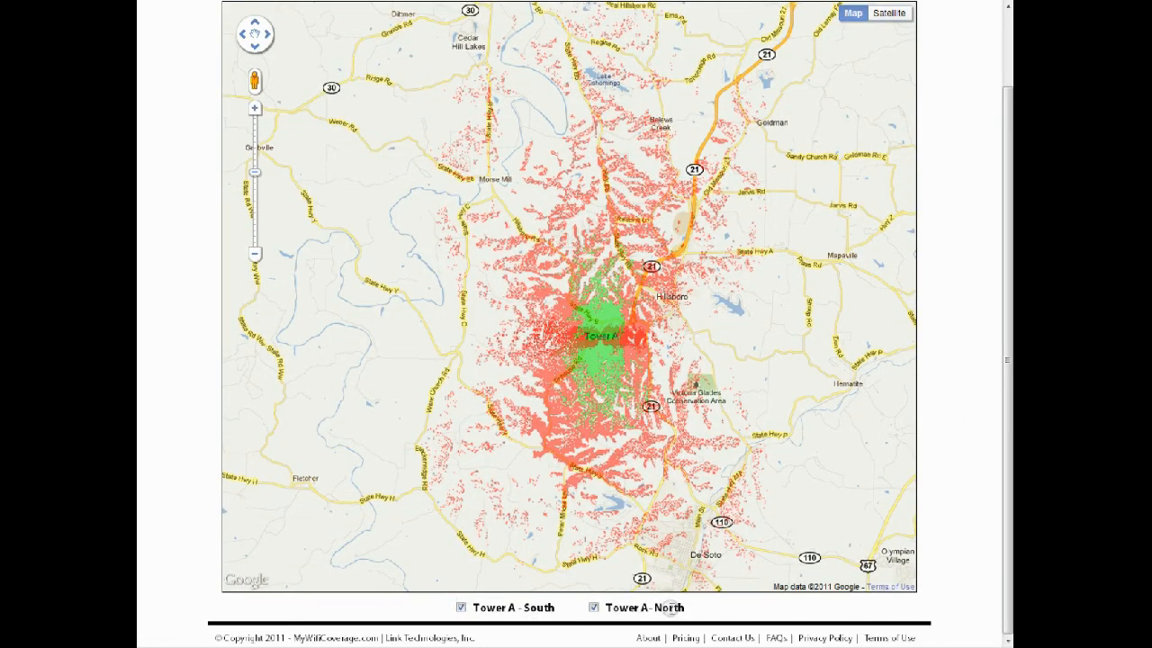
{"action": "left_click", "coordinate": [593, 609]}
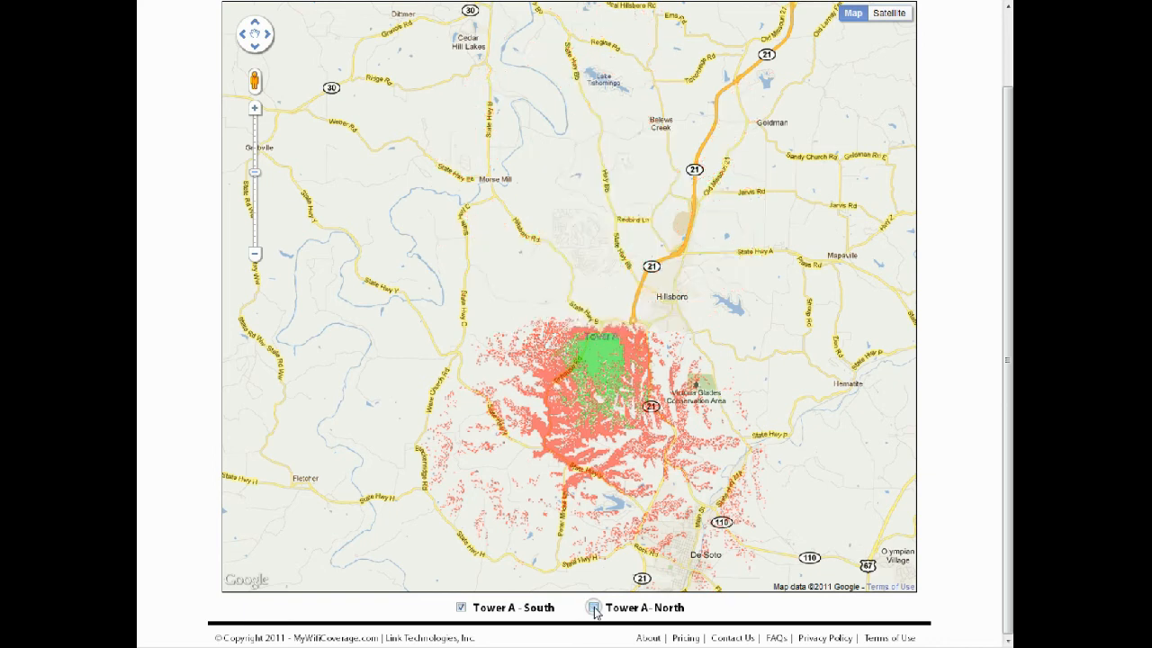
{"action": "left_click", "coordinate": [594, 609]}
{"action": "left_click", "coordinate": [458, 609]}
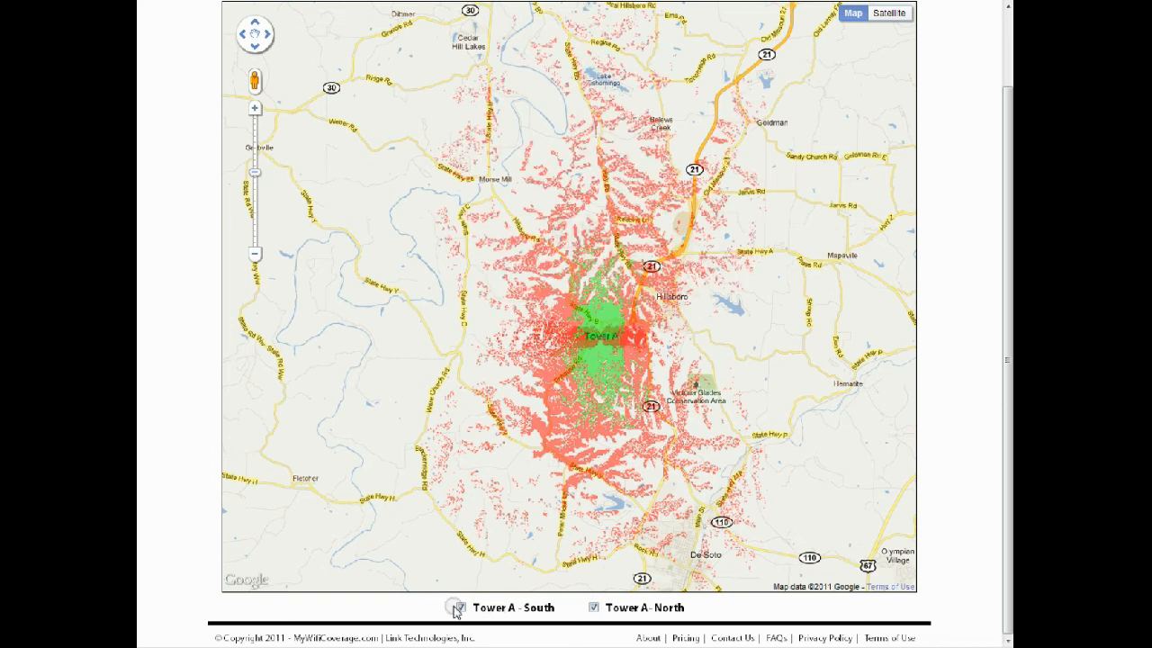
{"action": "left_click", "coordinate": [460, 609]}
{"action": "left_click", "coordinate": [458, 609]}
{"action": "left_click", "coordinate": [458, 608]}
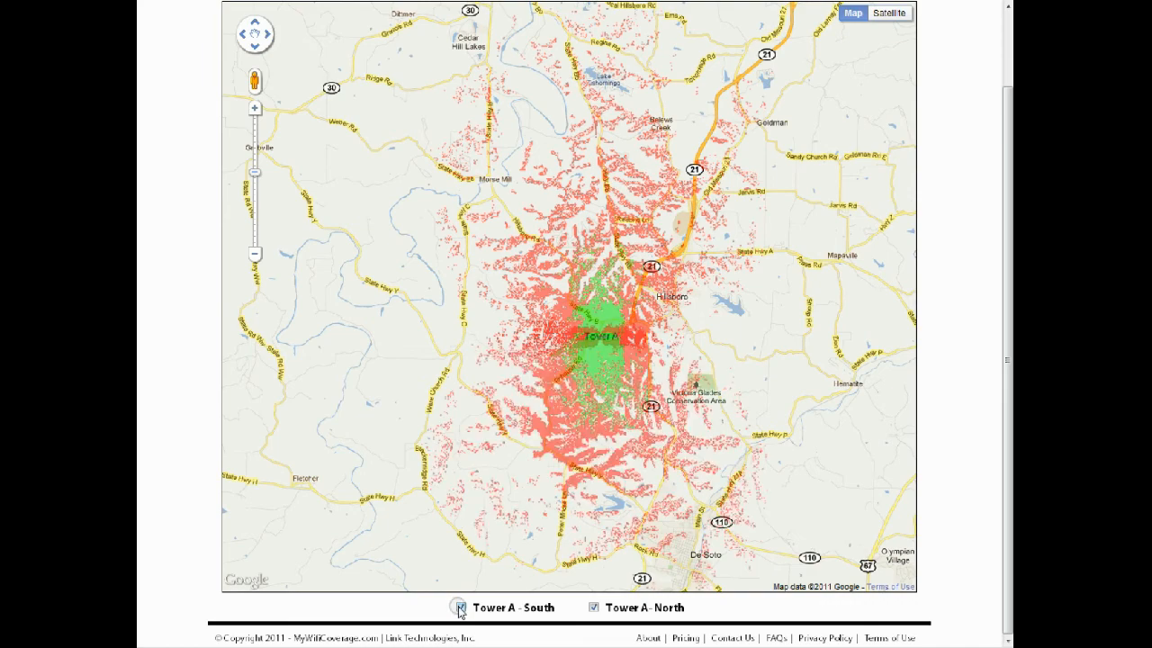
{"action": "scroll", "coordinate": [952, 540], "scroll_direction": "up", "scroll_amount": 2}
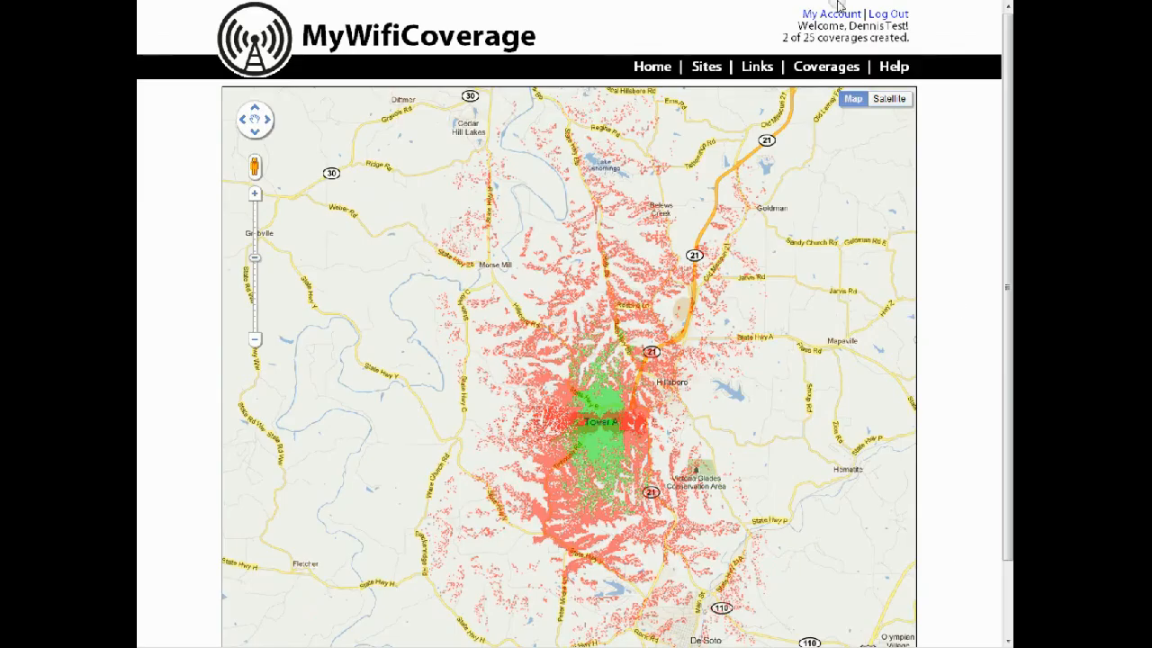
{"action": "left_click", "coordinate": [662, 66]}
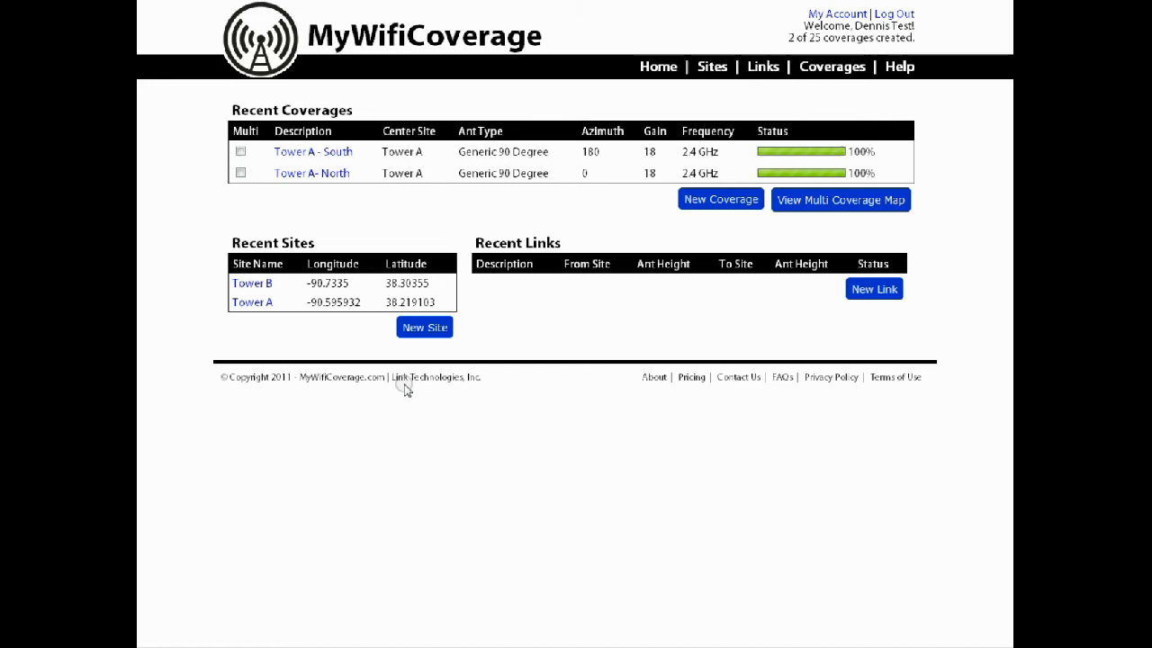
Start a new link named "A to B" with Tower A as site 1 and a site 1 antenna height of 133 m
{"action": "left_click", "coordinate": [885, 300]}
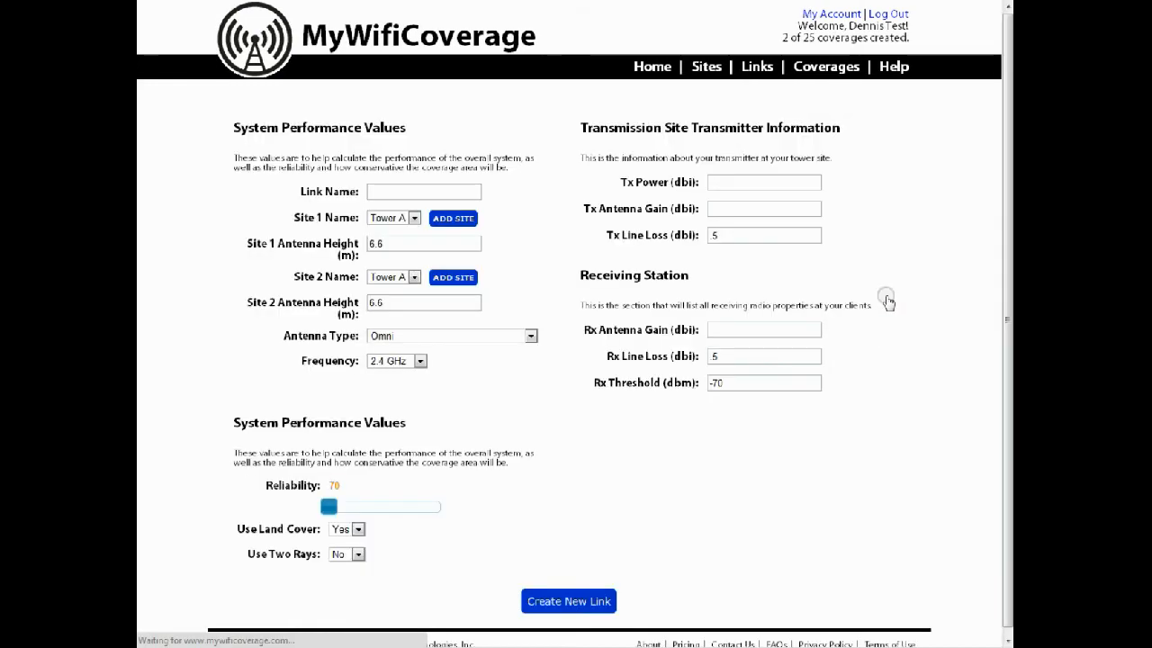
{"action": "left_click", "coordinate": [400, 188]}
{"action": "type", "text": "A to B"}
{"action": "key", "text": "Tab"}
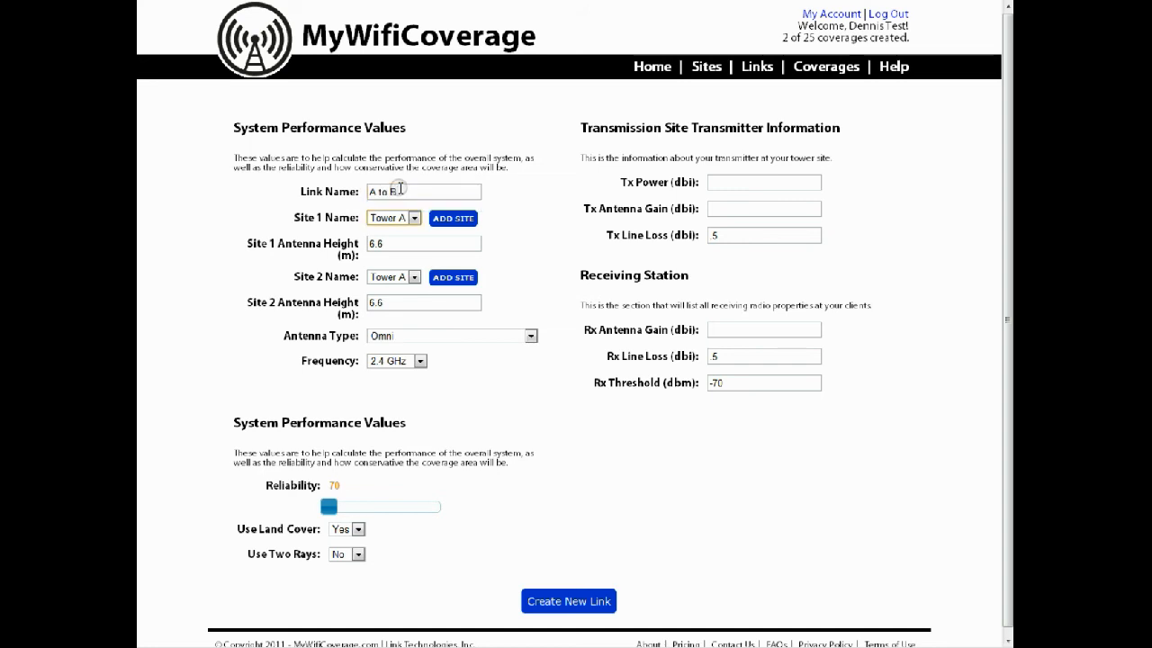
{"action": "left_click_drag", "start_coordinate": [405, 243], "coordinate": [319, 230]}
{"action": "type", "text": "133"}
Set site 2 to Tower B with an antenna height of 66 m and the link frequency to 5.3 GHz
{"action": "left_click", "coordinate": [414, 276]}
{"action": "left_click", "coordinate": [405, 302]}
{"action": "left_click_drag", "start_coordinate": [405, 301], "coordinate": [326, 293]}
{"action": "type", "text": "66"}
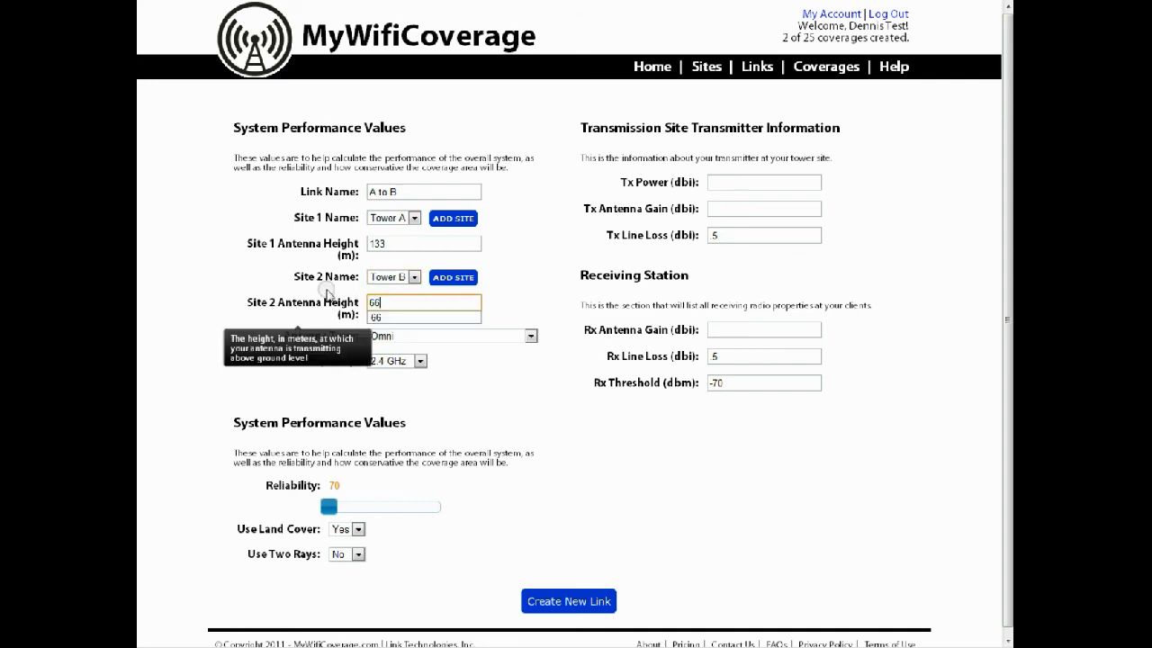
{"action": "left_click", "coordinate": [526, 286]}
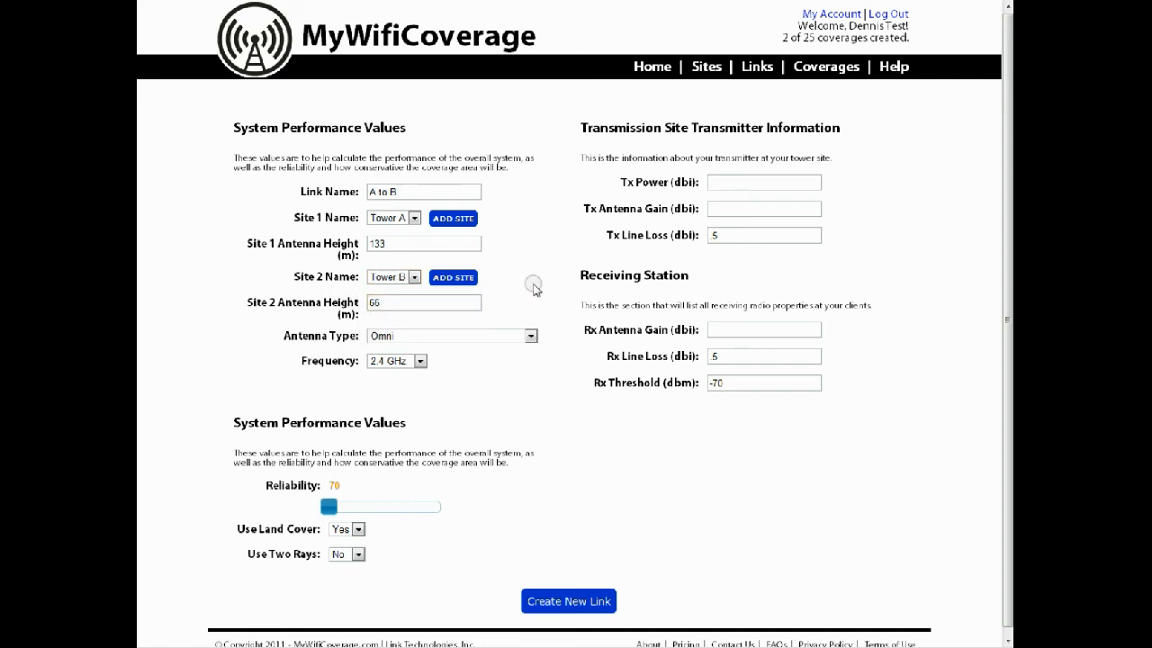
{"action": "left_click", "coordinate": [396, 360]}
{"action": "left_click", "coordinate": [400, 397]}
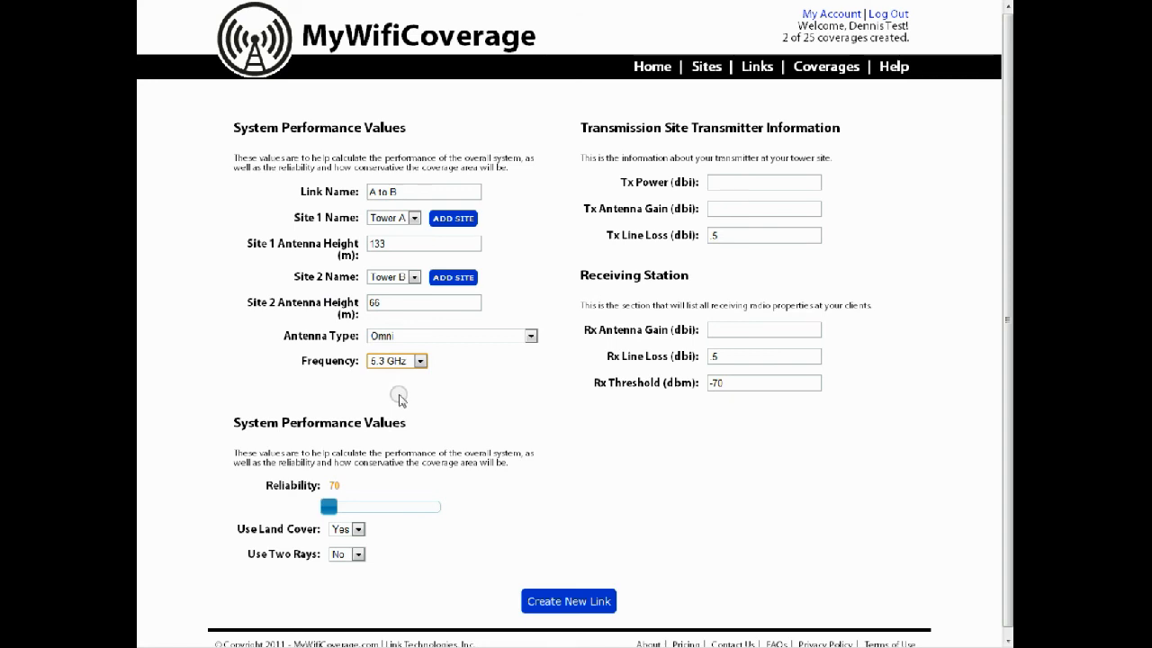
Set the transmitter's Tx power to 28, Tx antenna gain to 28 and Tx line loss to 1
{"action": "left_click", "coordinate": [733, 181]}
{"action": "type", "text": "28"}
{"action": "key", "text": "Tab"}
{"action": "type", "text": "28"}
{"action": "key", "text": "Tab"}
{"action": "type", "text": "1"}
{"action": "key", "text": "Tab"}
Set the receiving station's Rx antenna gain to 28, Rx line loss to 1 and Rx threshold to -60 dBm
{"action": "type", "text": "28"}
{"action": "key", "text": "Tab"}
{"action": "type", "text": "1"}
{"action": "key", "text": "Tab"}
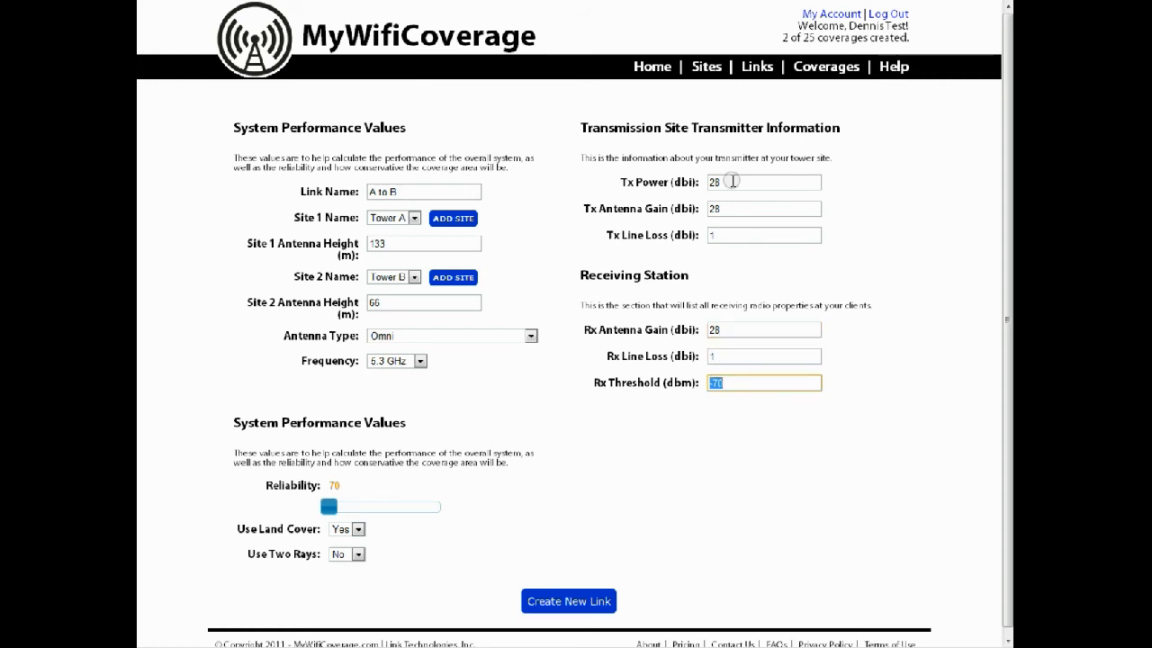
{"action": "type", "text": "-60"}
{"action": "key", "text": "Tab"}
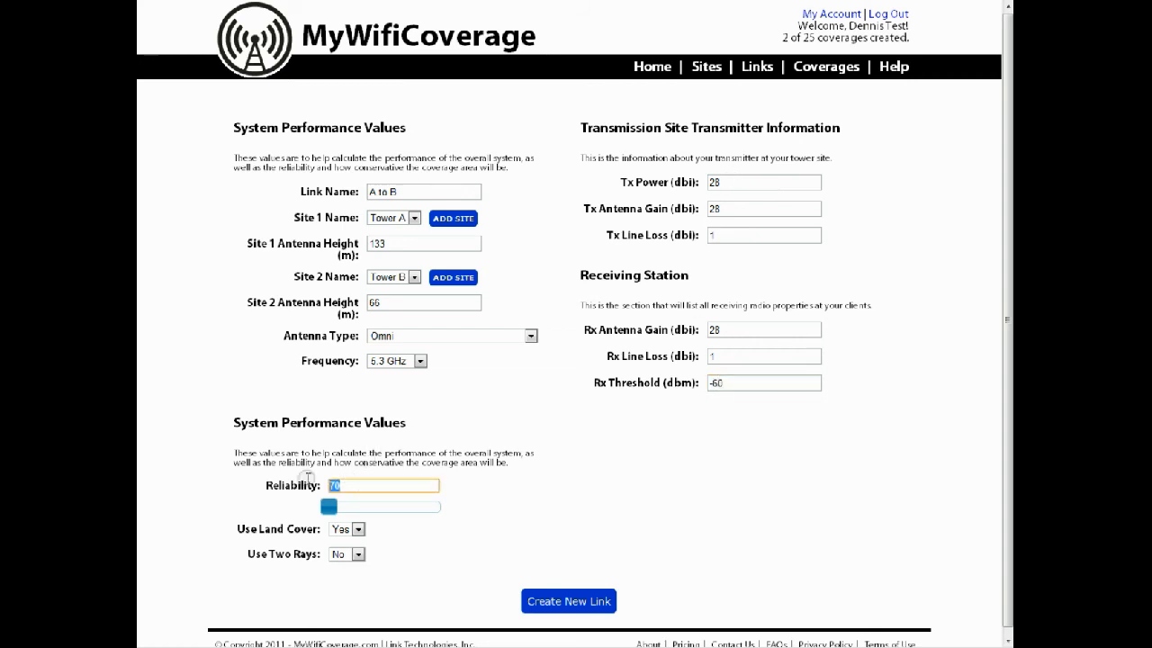
Check the reliability guidance, create the A to B link, dismiss the rendering notice and return to the home page
{"action": "mouse_move", "coordinate": [302, 478]}
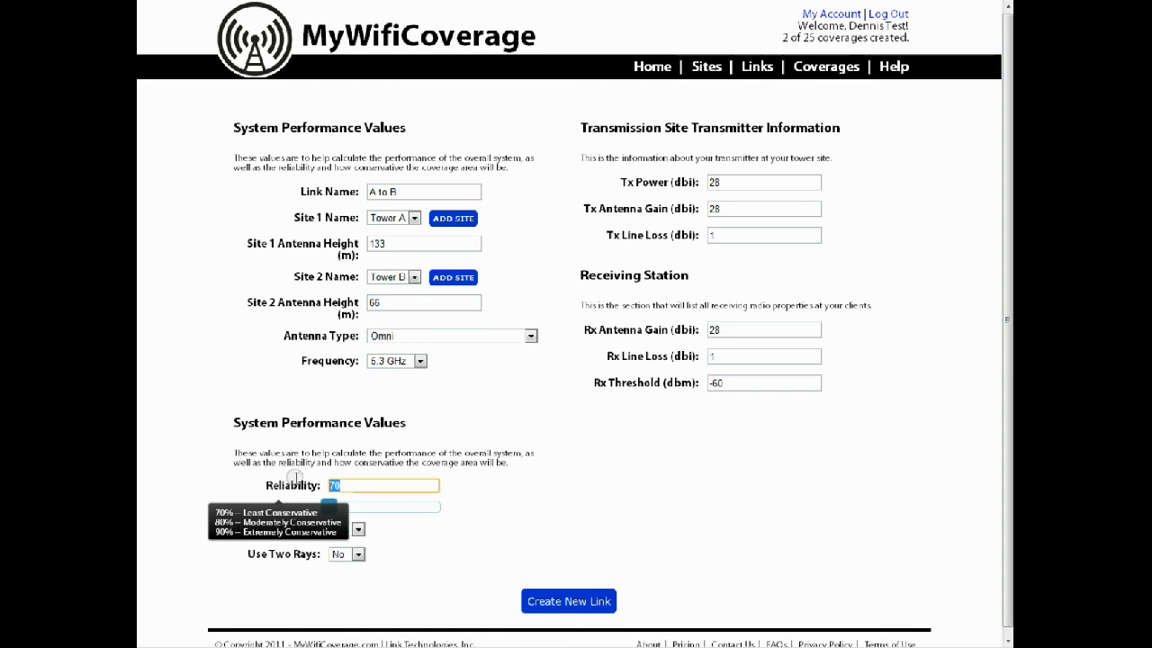
{"action": "left_click", "coordinate": [583, 537]}
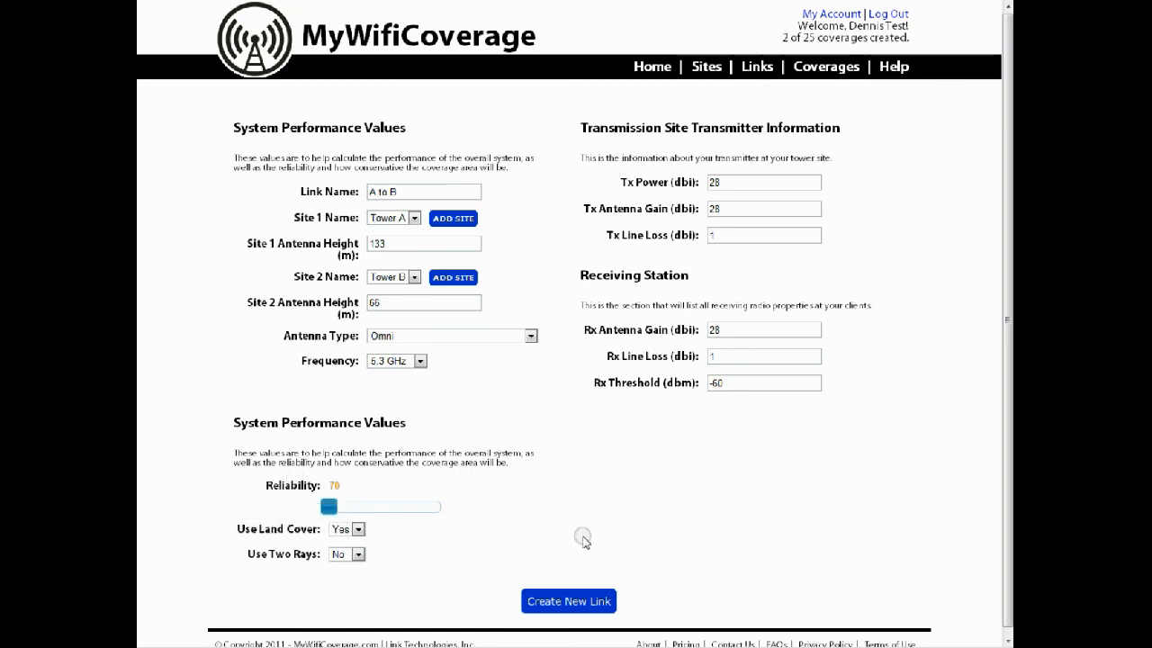
{"action": "left_click", "coordinate": [576, 601]}
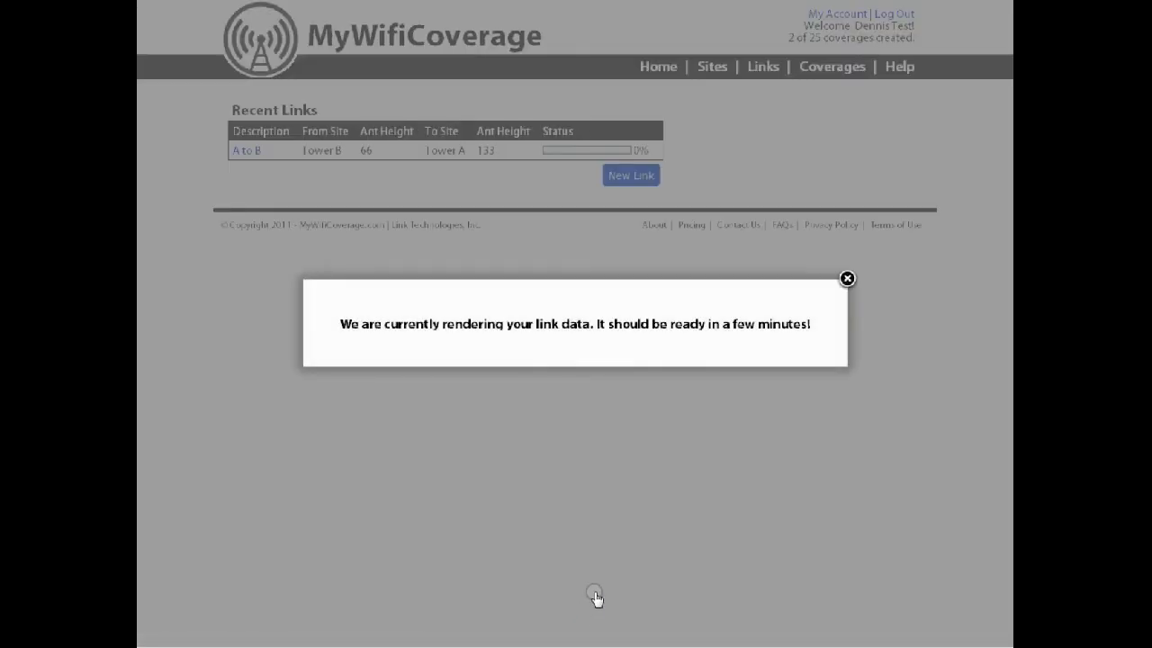
{"action": "left_click", "coordinate": [847, 278]}
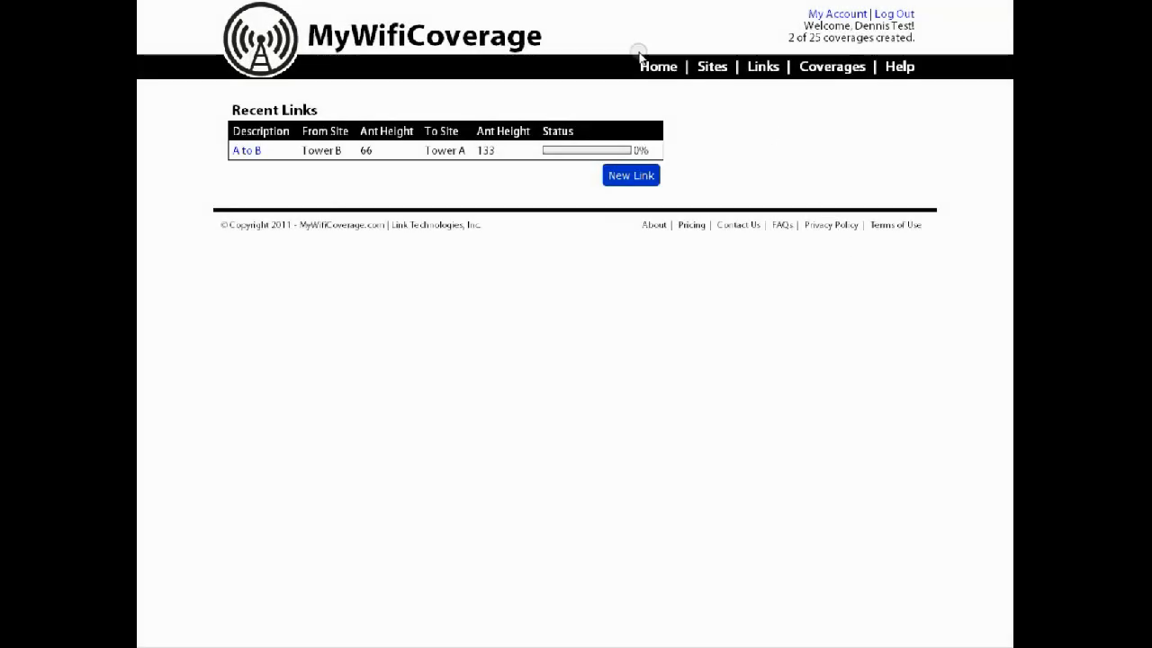
{"action": "left_click", "coordinate": [656, 67]}
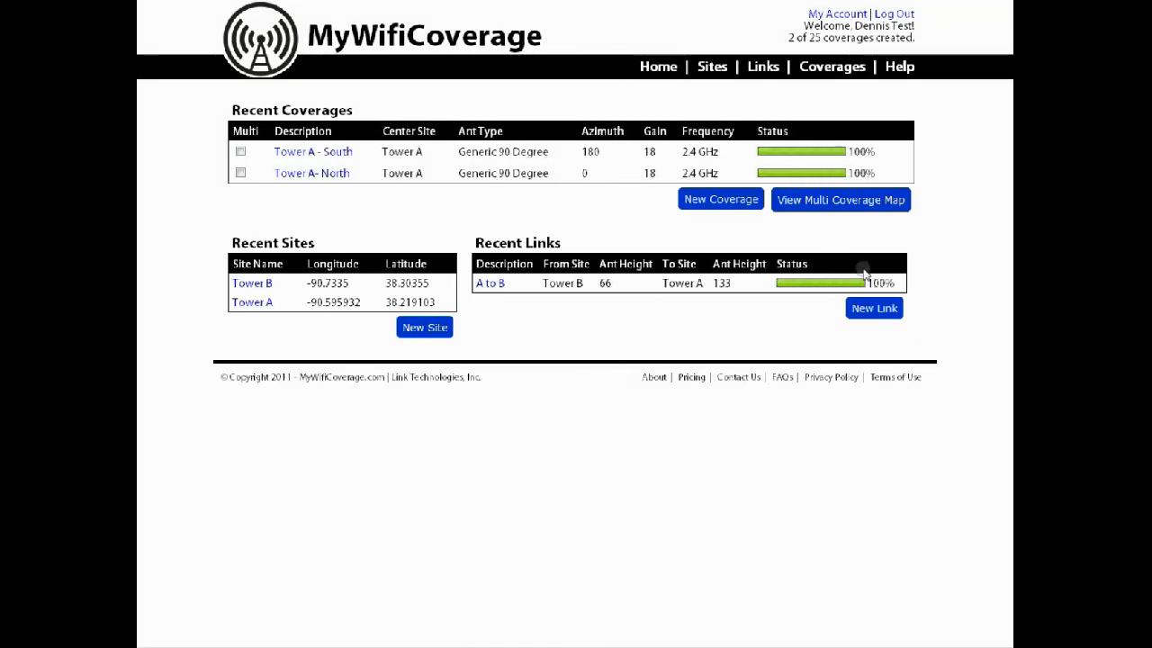
Open the A to B link report and examine its path losses, distance, received signal, fade margin and route map
{"action": "left_click", "coordinate": [490, 282]}
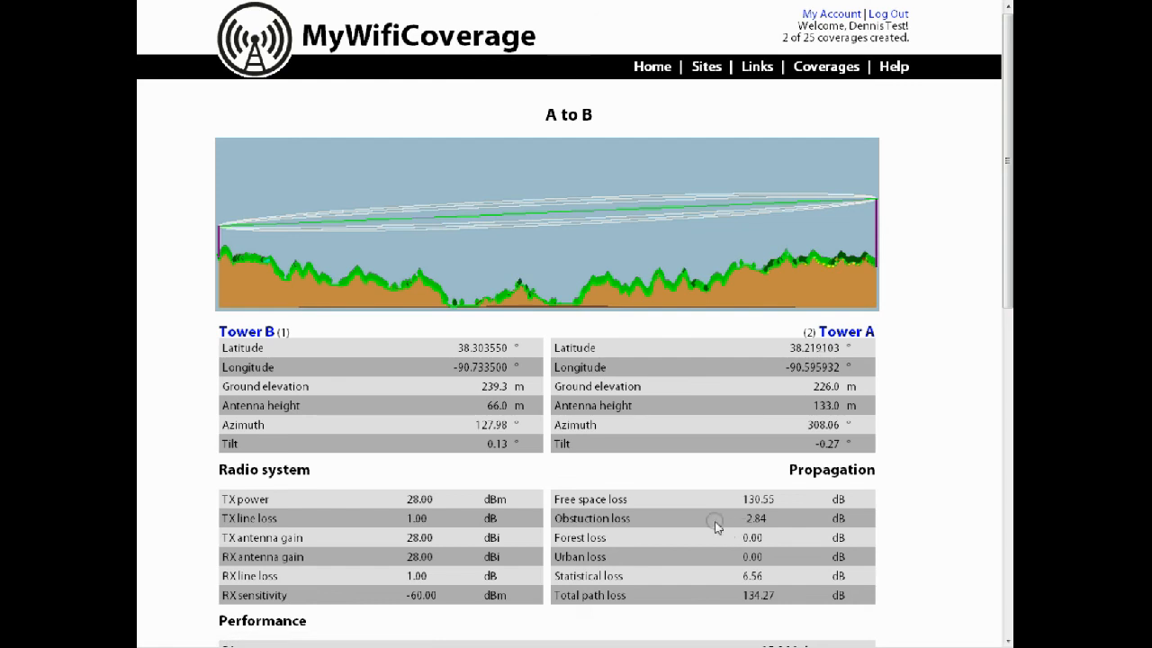
{"action": "scroll", "coordinate": [706, 503], "scroll_direction": "down", "scroll_amount": 2}
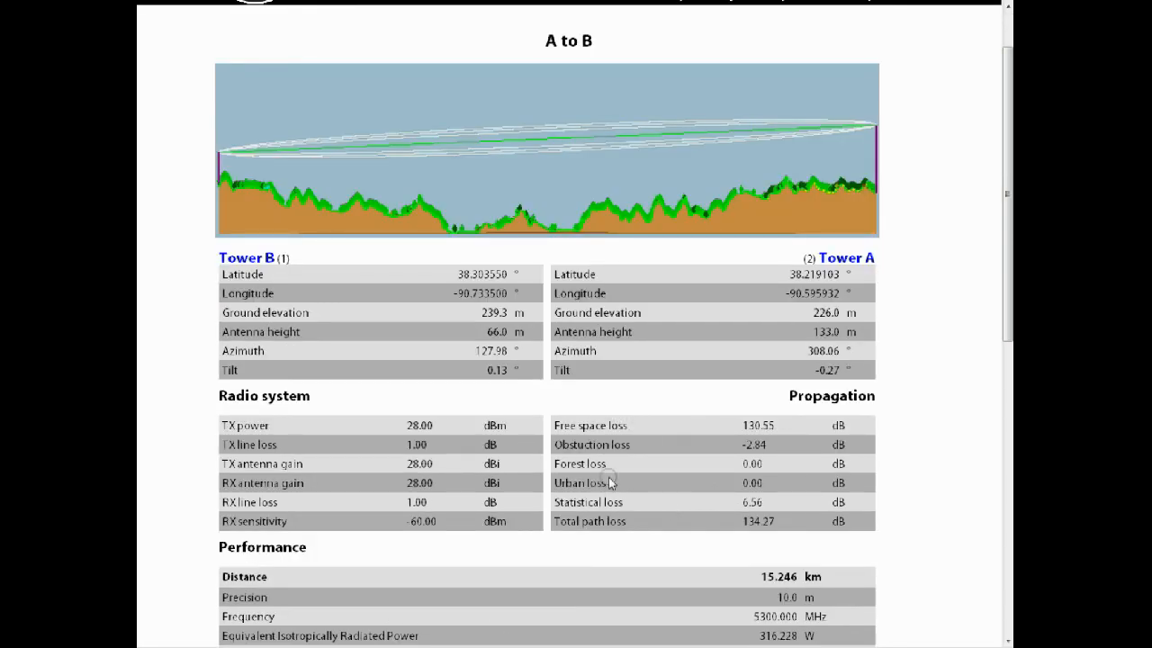
{"action": "mouse_move", "coordinate": [556, 499]}
{"action": "left_mouse_down"}
{"action": "mouse_move", "coordinate": [621, 503]}
{"action": "mouse_move", "coordinate": [561, 503]}
{"action": "left_mouse_up"}
{"action": "scroll", "coordinate": [645, 503], "scroll_direction": "down", "scroll_amount": 3}
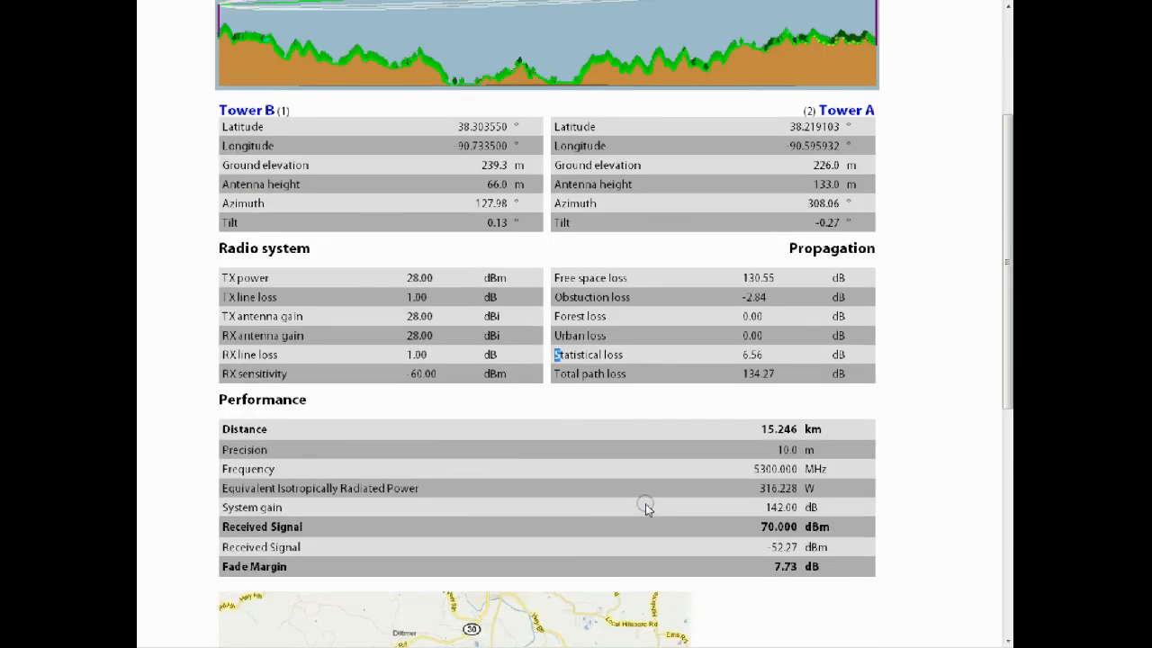
{"action": "left_click_drag", "start_coordinate": [759, 428], "coordinate": [807, 428]}
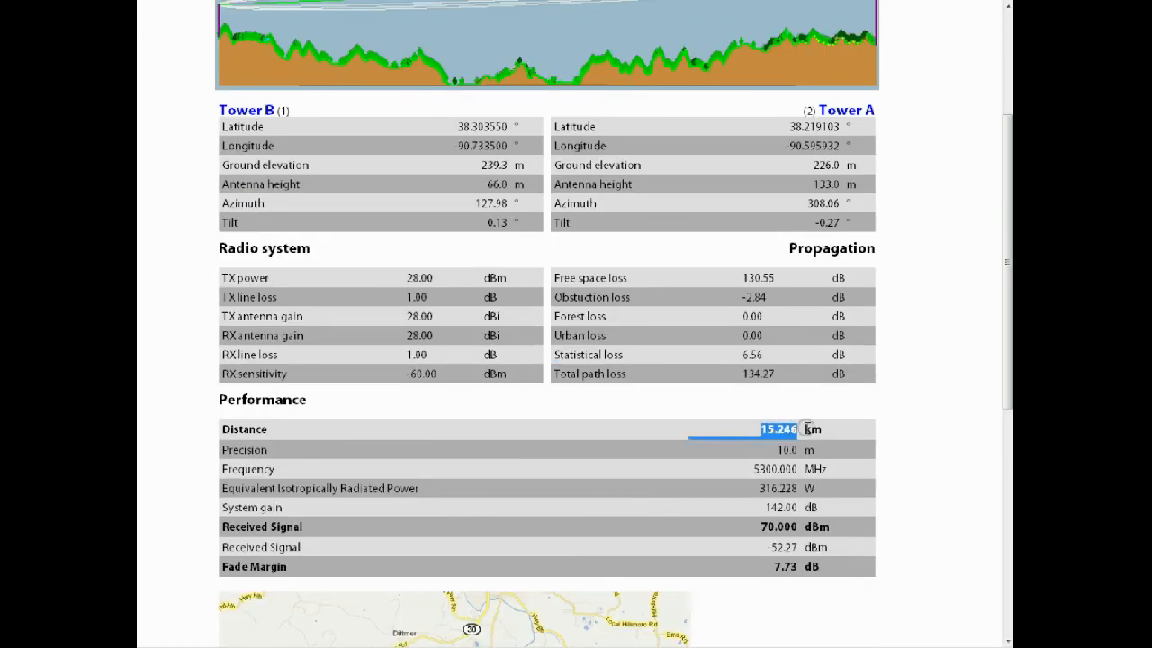
{"action": "left_click", "coordinate": [812, 429]}
{"action": "left_click_drag", "start_coordinate": [858, 547], "coordinate": [763, 546]}
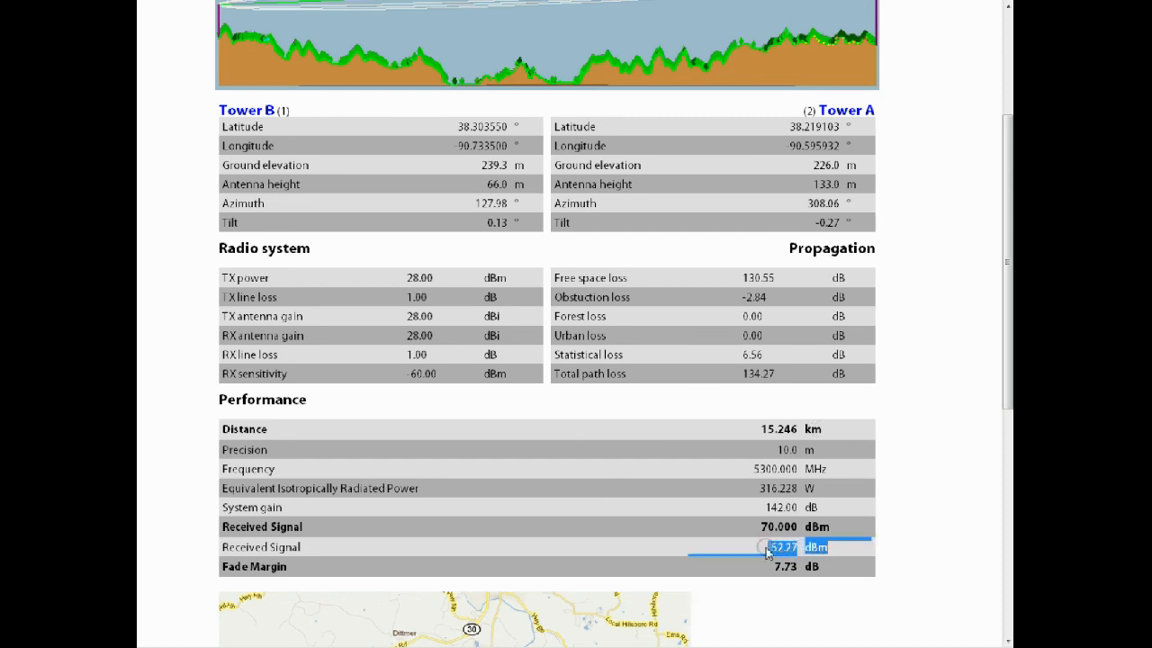
{"action": "left_click", "coordinate": [767, 552]}
{"action": "left_click", "coordinate": [775, 564]}
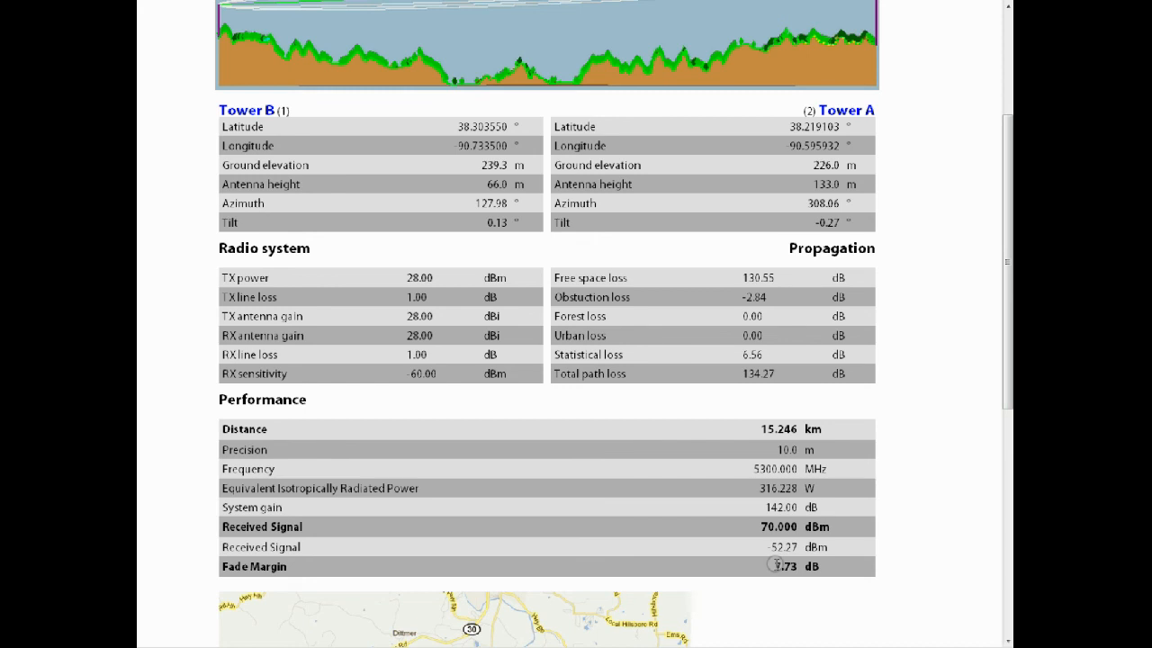
{"action": "left_click", "coordinate": [760, 568]}
{"action": "scroll", "coordinate": [810, 598], "scroll_direction": "down", "scroll_amount": 3}
{"action": "scroll", "coordinate": [810, 599], "scroll_direction": "down", "scroll_amount": 3}
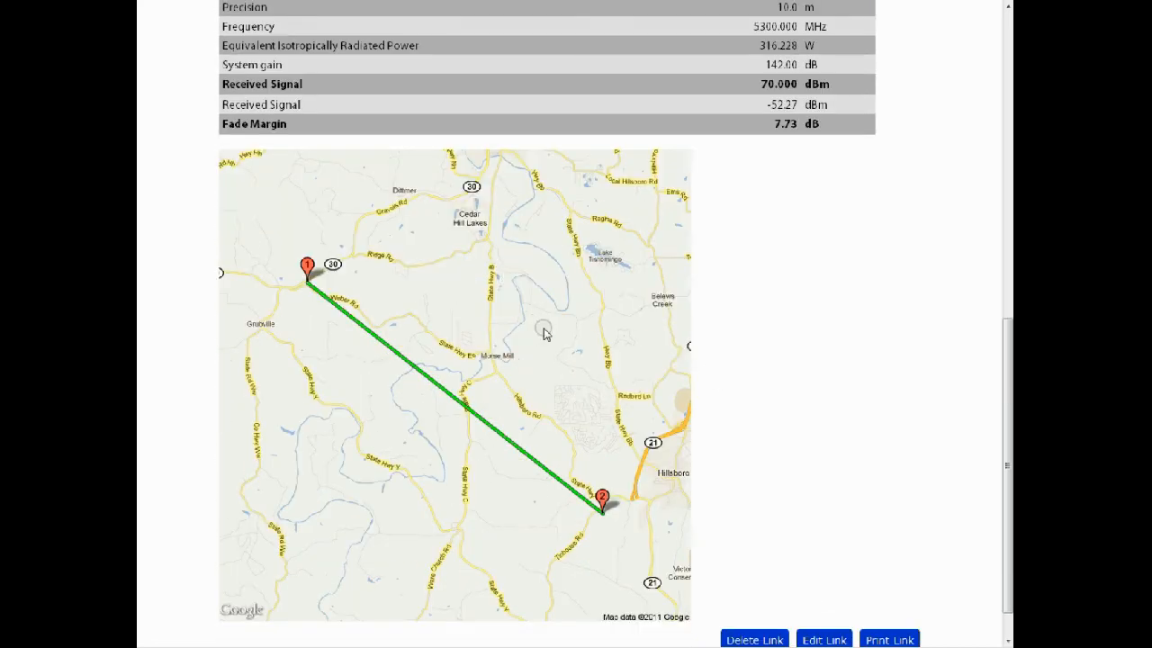
Edit the A to B link to use a Tx antenna gain of 32 and an Rx antenna gain of 32
{"action": "left_click", "coordinate": [830, 638]}
{"action": "double_click", "coordinate": [729, 173]}
{"action": "type", "text": "32"}
{"action": "key", "text": "Tab"}
{"action": "key", "text": "Tab"}
{"action": "key", "text": "Tab"}
{"action": "key", "text": "shift+Tab"}
{"action": "type", "text": "32"}
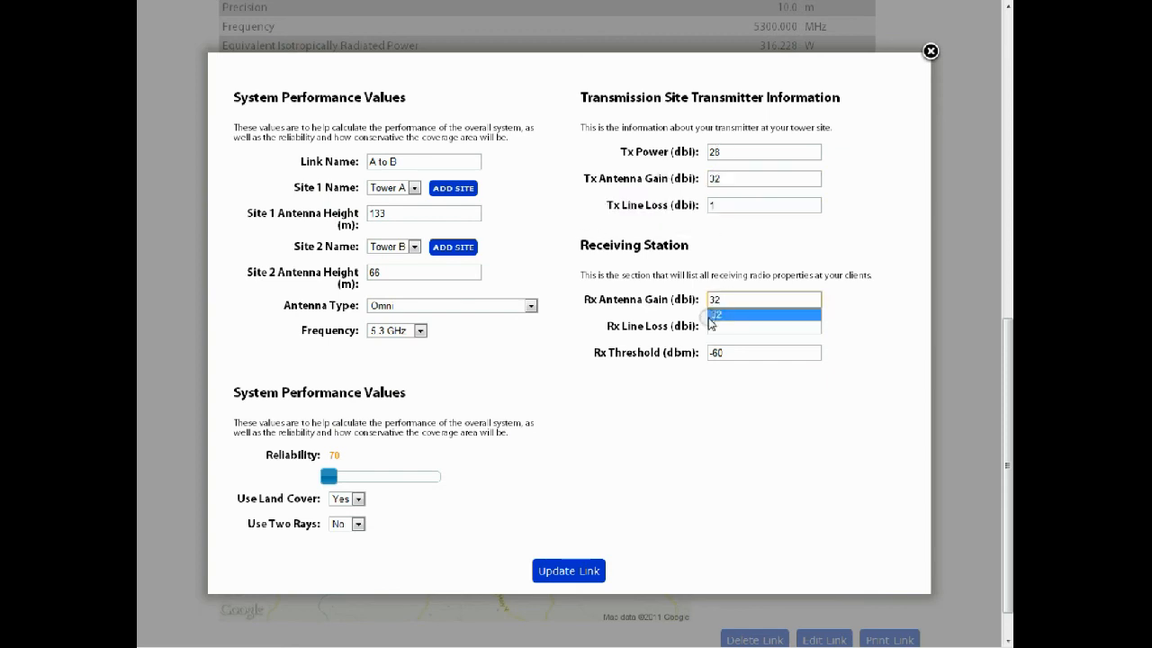
Update the A to B link, dismiss the rendering notice and return to the home page
{"action": "left_click", "coordinate": [586, 572]}
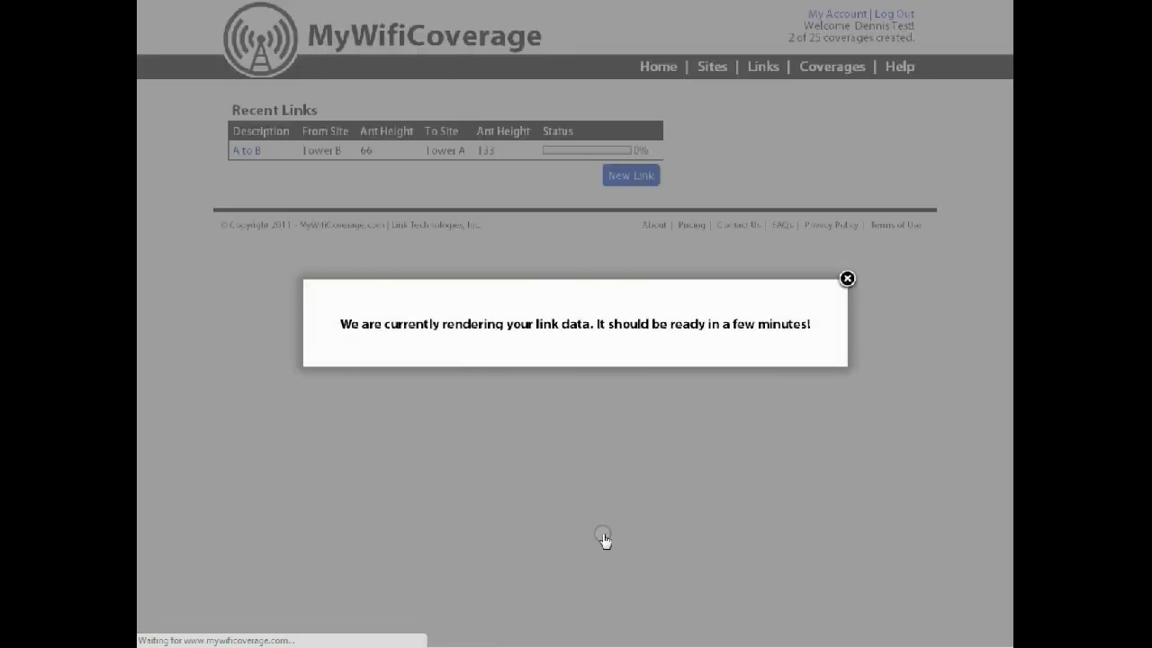
{"action": "left_click", "coordinate": [659, 74]}
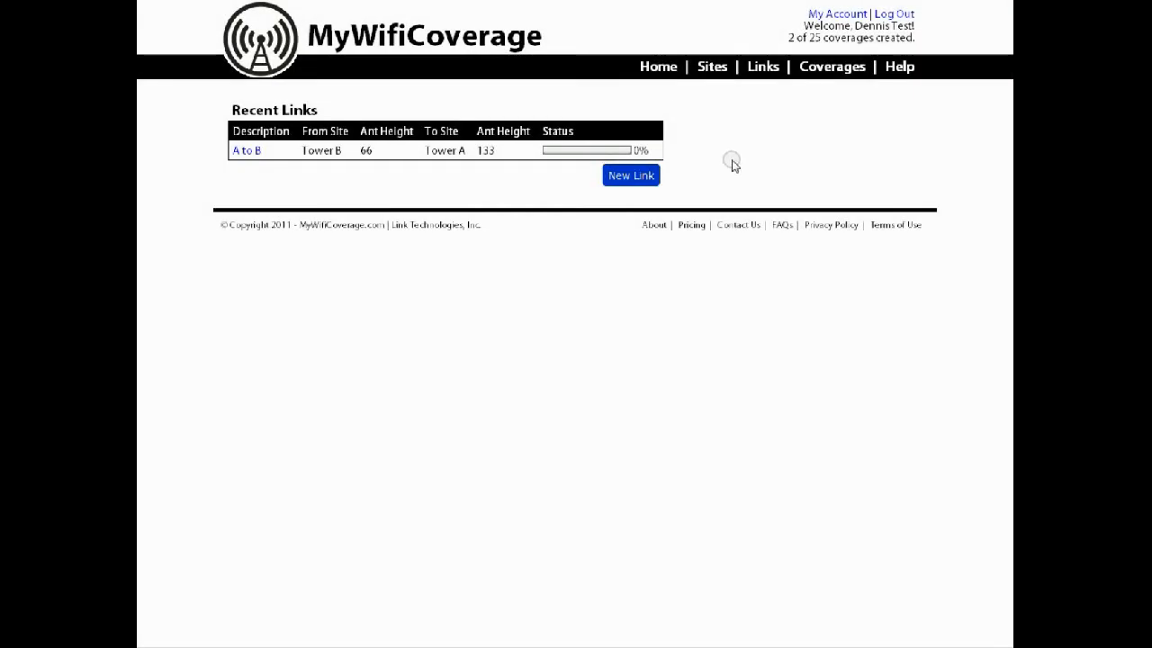
{"action": "left_click", "coordinate": [666, 75]}
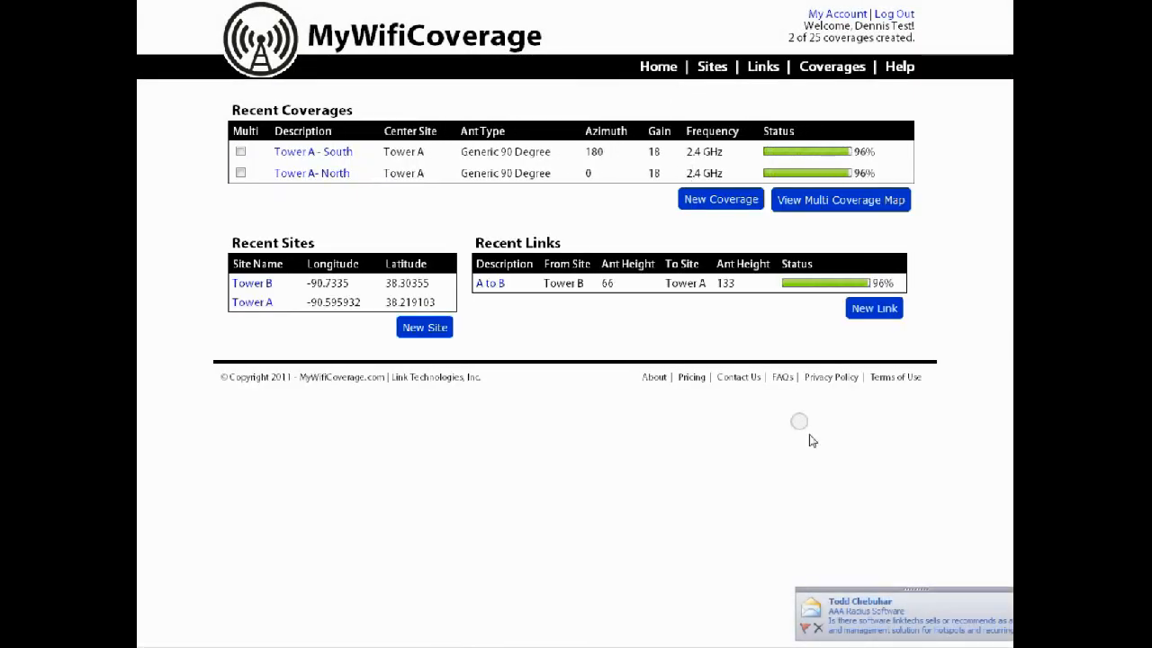
Open the updated A to B link report and review its received signal, fade margin and route map
{"action": "left_click", "coordinate": [490, 282]}
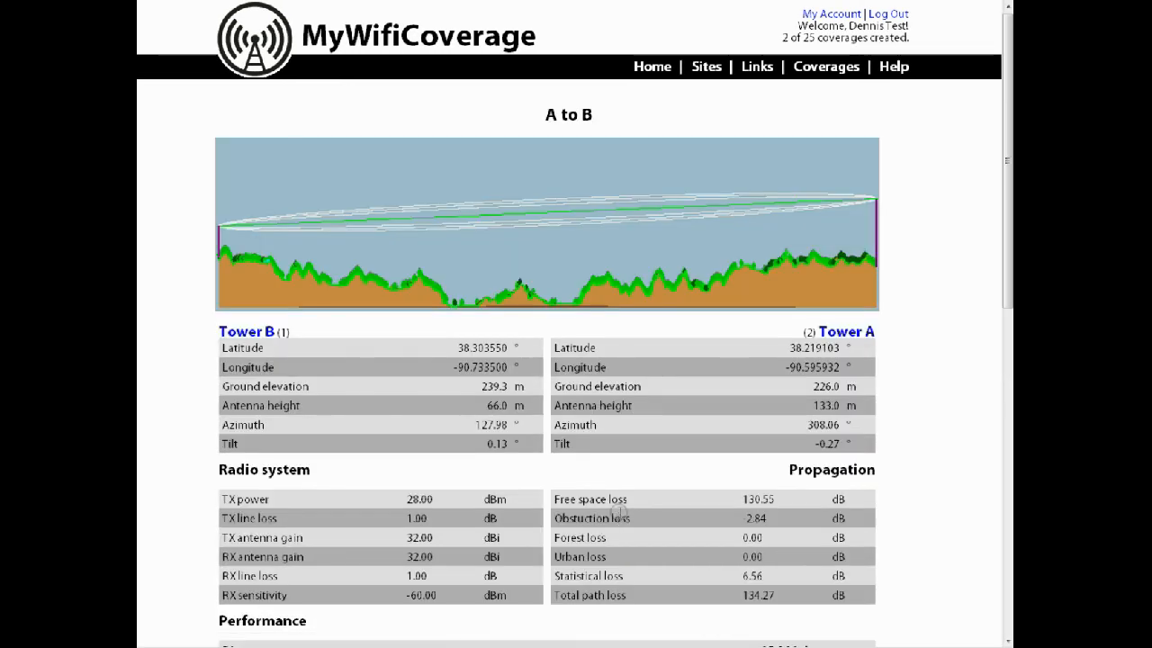
{"action": "scroll", "coordinate": [619, 511], "scroll_direction": "down", "scroll_amount": 4}
{"action": "left_click_drag", "start_coordinate": [769, 423], "coordinate": [792, 400]}
{"action": "scroll", "coordinate": [797, 489], "scroll_direction": "down", "scroll_amount": 4}
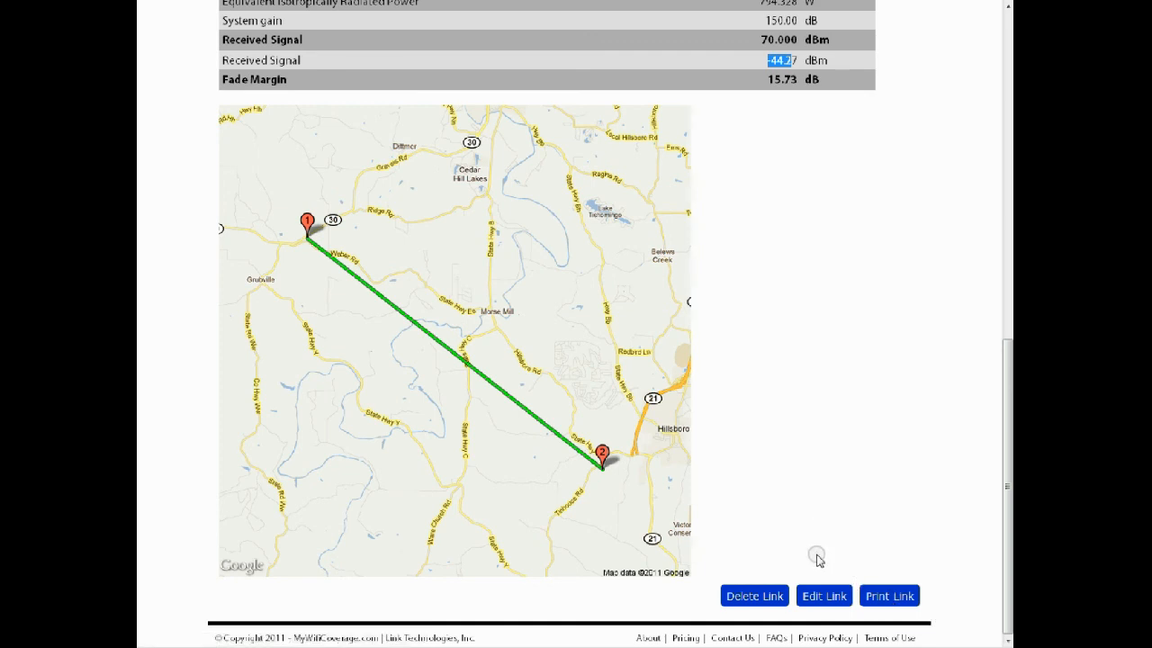
{"action": "scroll", "coordinate": [818, 558], "scroll_direction": "up", "scroll_amount": 8}
Return to the home page and open the overview of pricing plans
{"action": "left_click", "coordinate": [656, 69]}
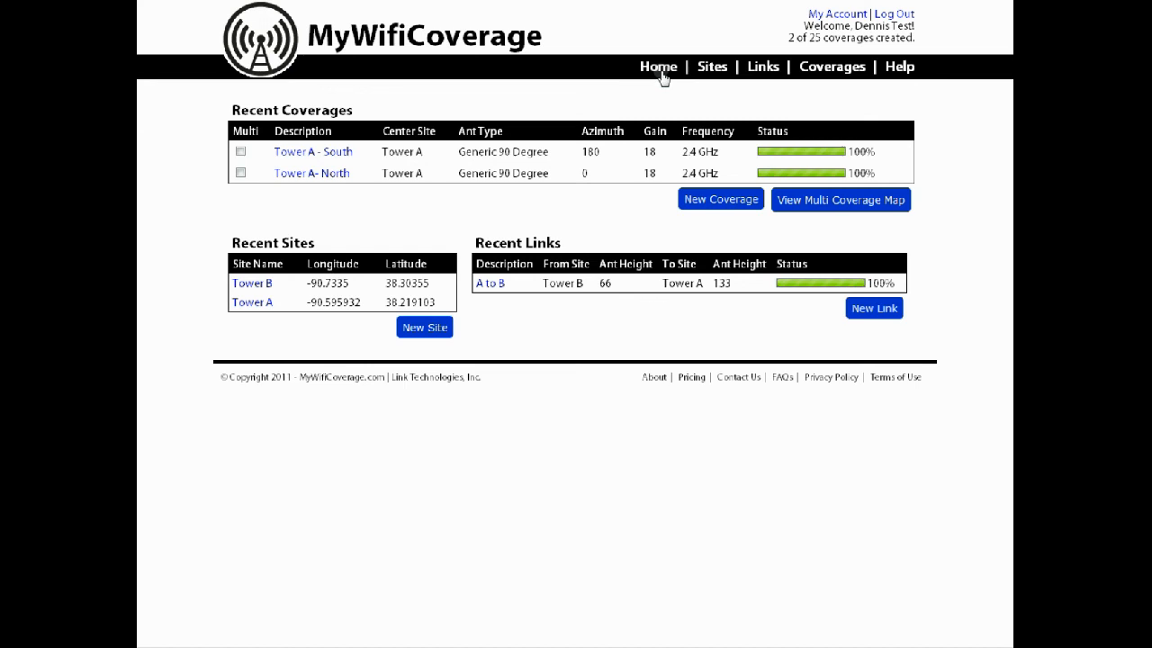
{"action": "left_click", "coordinate": [693, 374]}
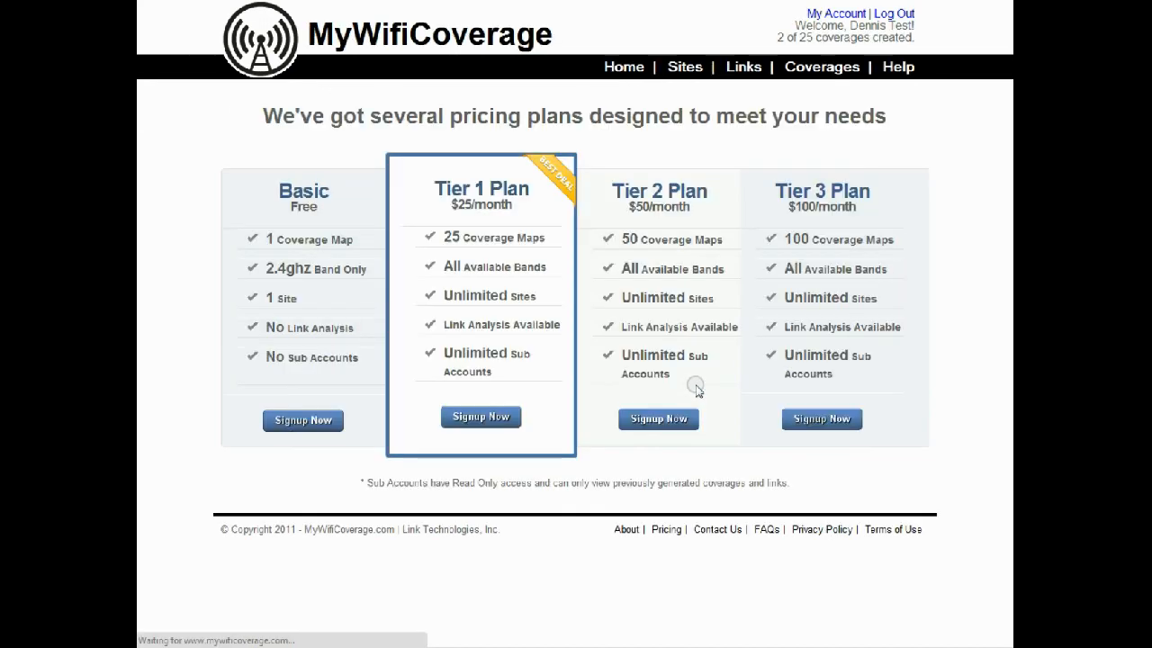